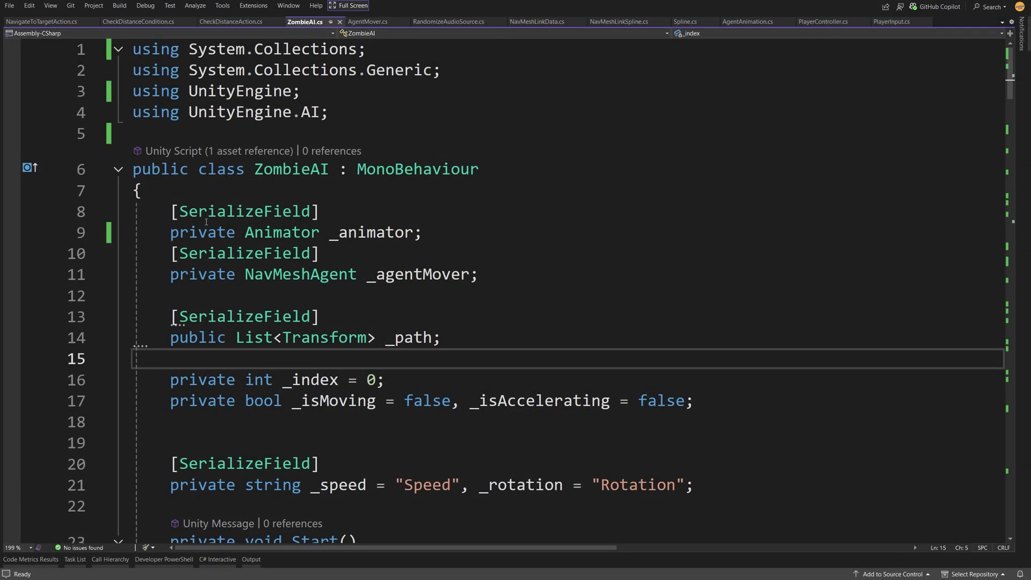
Select lines 6–22 of ZombieAI.cs to highlight its serialized fields and setup code.
left_click_drag(136, 173, 169, 506)
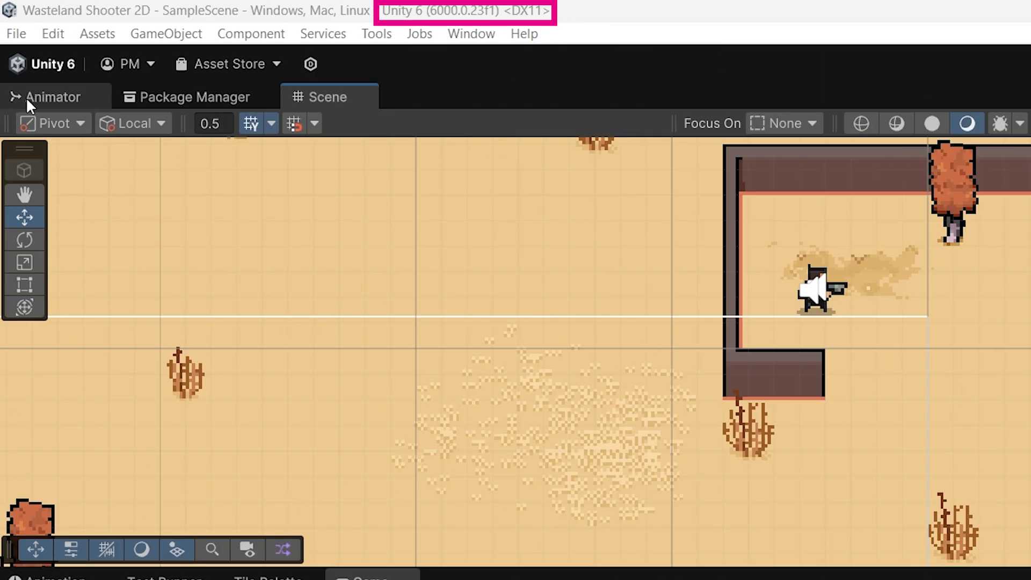
Install the Behavior package from the Unity Registry in the Package Manager, found by searching 'behav'.
left_click(470, 34)
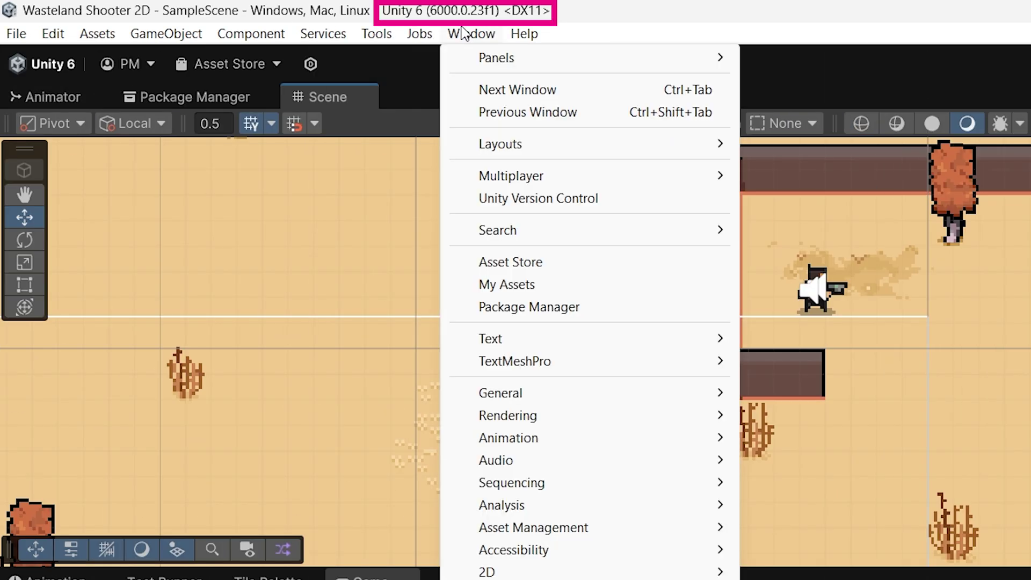
left_click(530, 308)
left_click(95, 242)
left_click(296, 168)
type("behav")
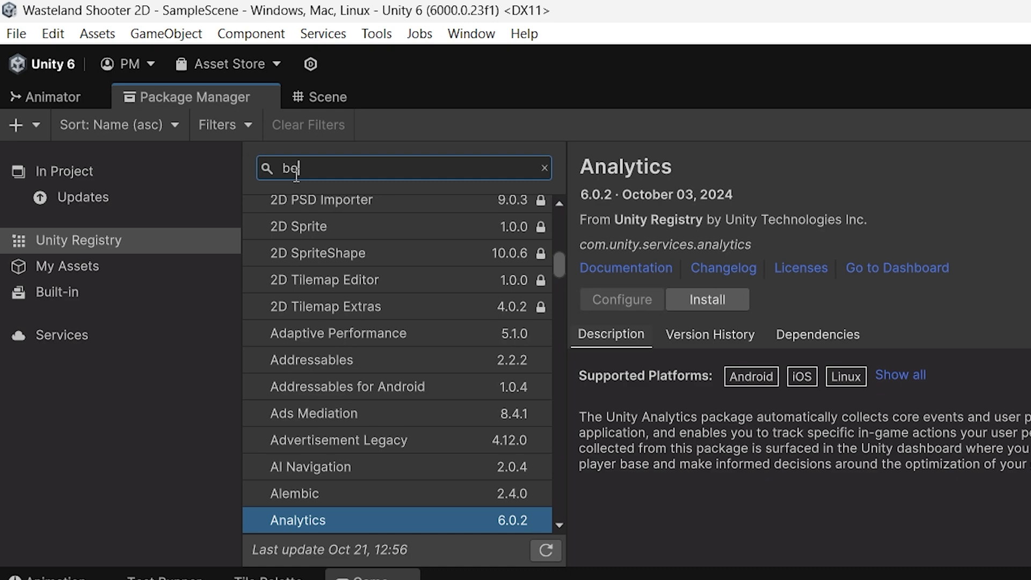
left_click(645, 297)
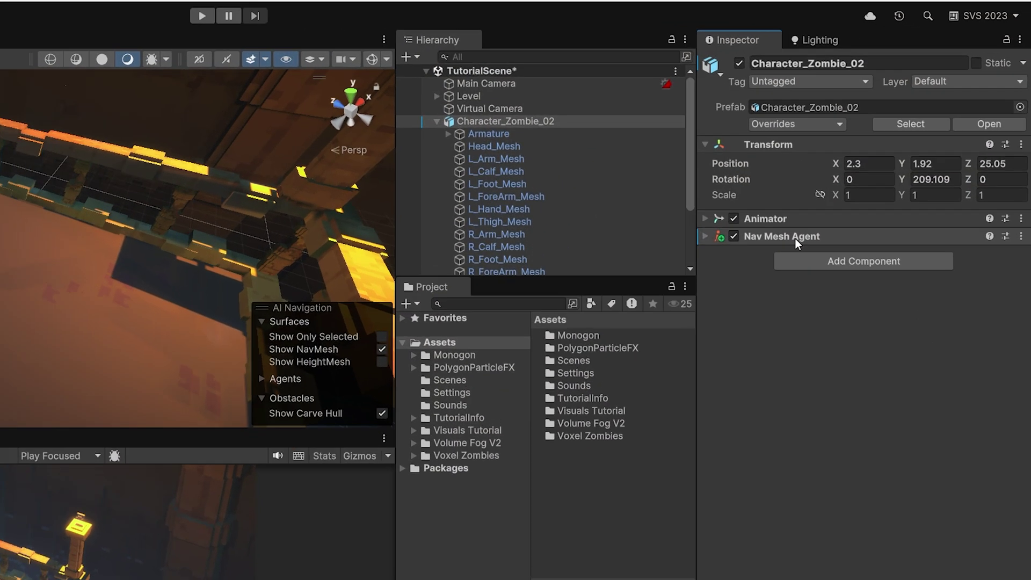
Check the zombie's Nav Mesh Agent and Animator settings, then add a Behavior Agent component.
left_click(795, 239)
left_click(645, 356)
left_click(630, 331)
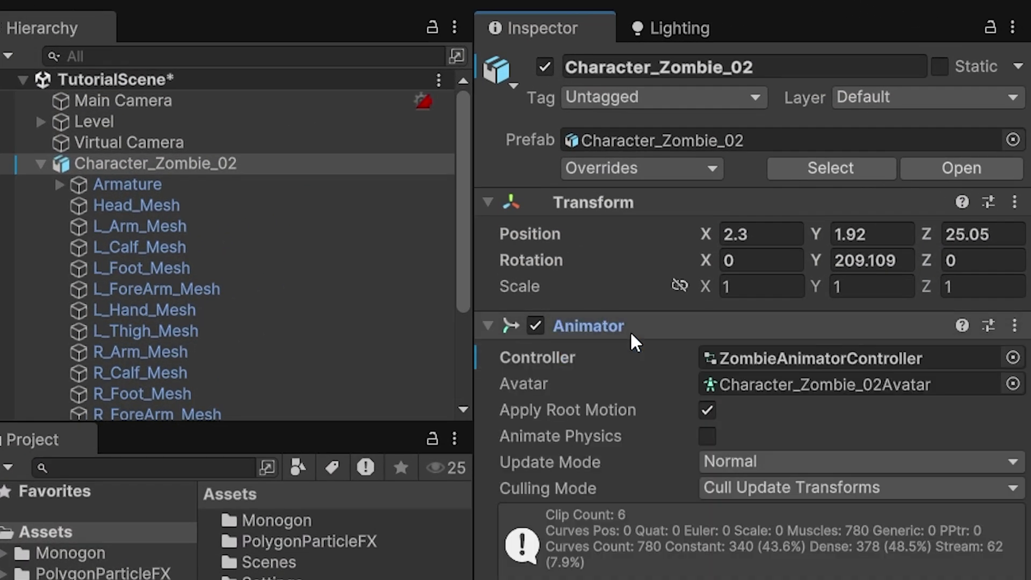
left_click(635, 330)
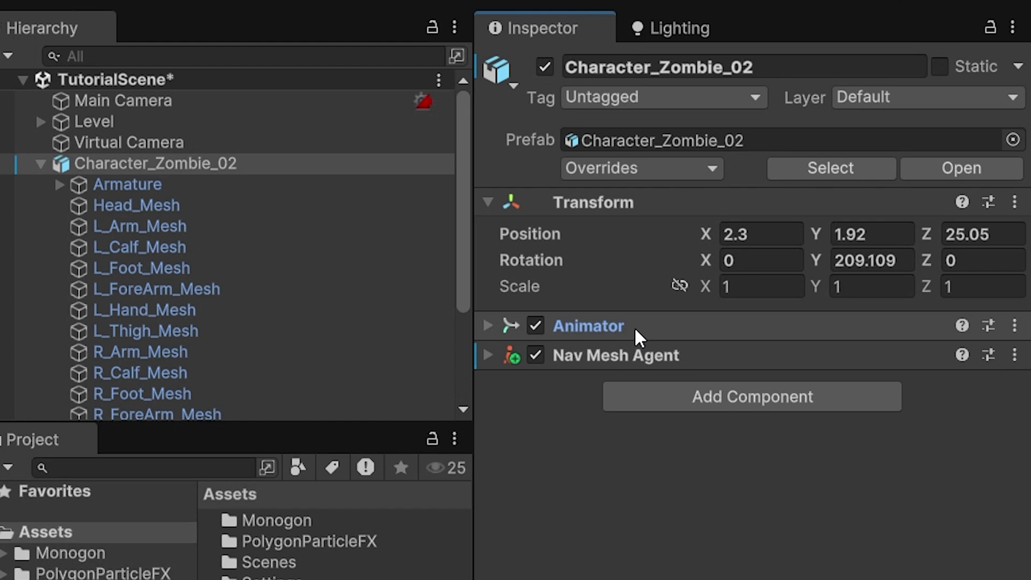
left_click(689, 402)
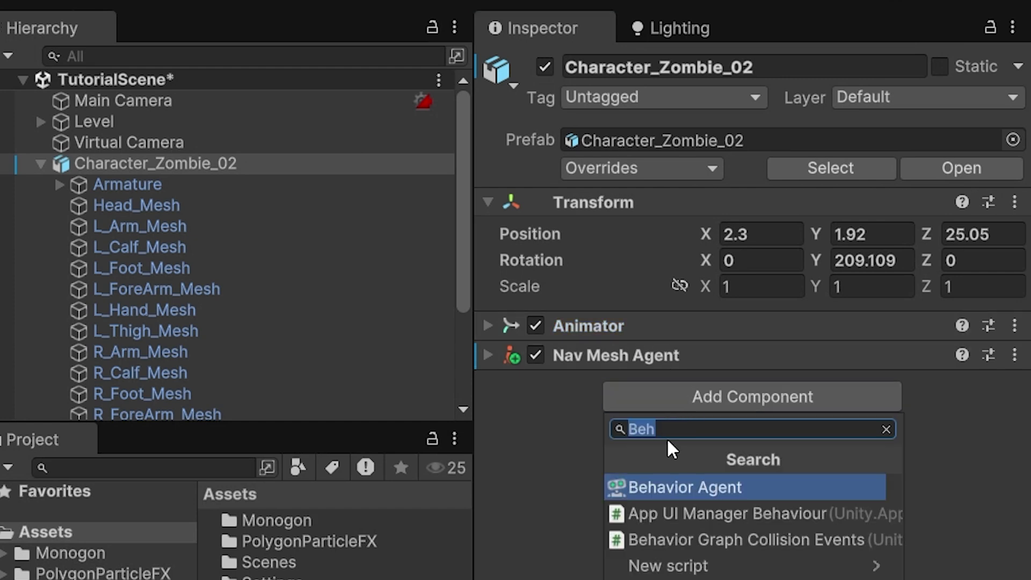
left_click(662, 489)
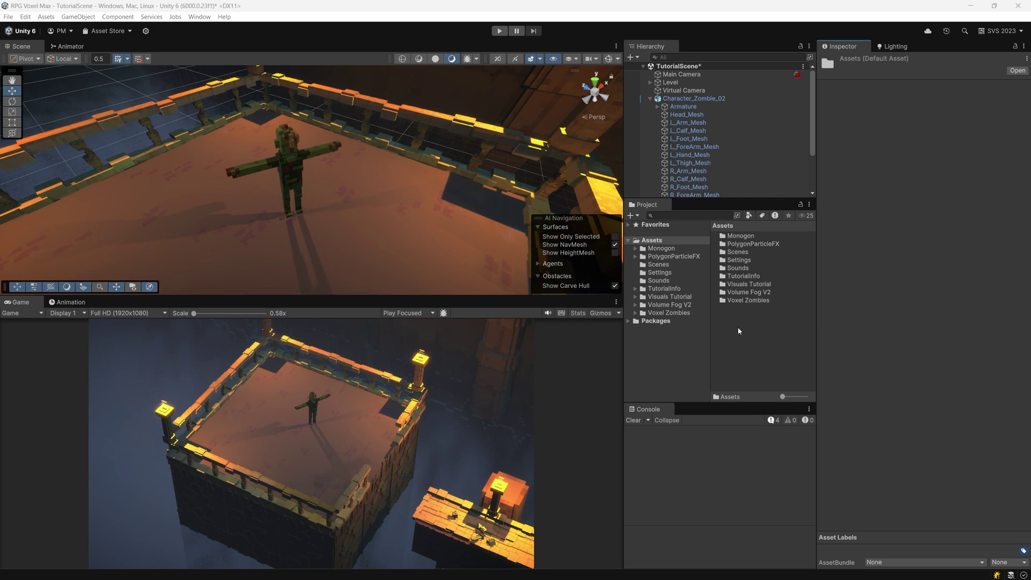
Create a Behavior Graph asset named EnemyBehaviorGraph and assign it to Character_Zombie_02's Behavior Agent.
right_click(739, 332)
mouse_move(873, 56)
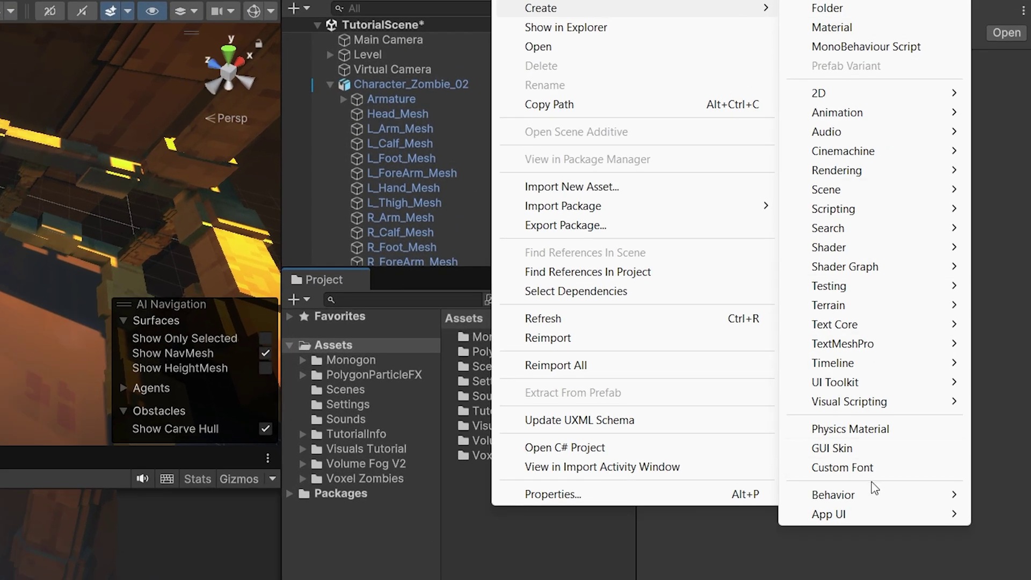
mouse_move(888, 455)
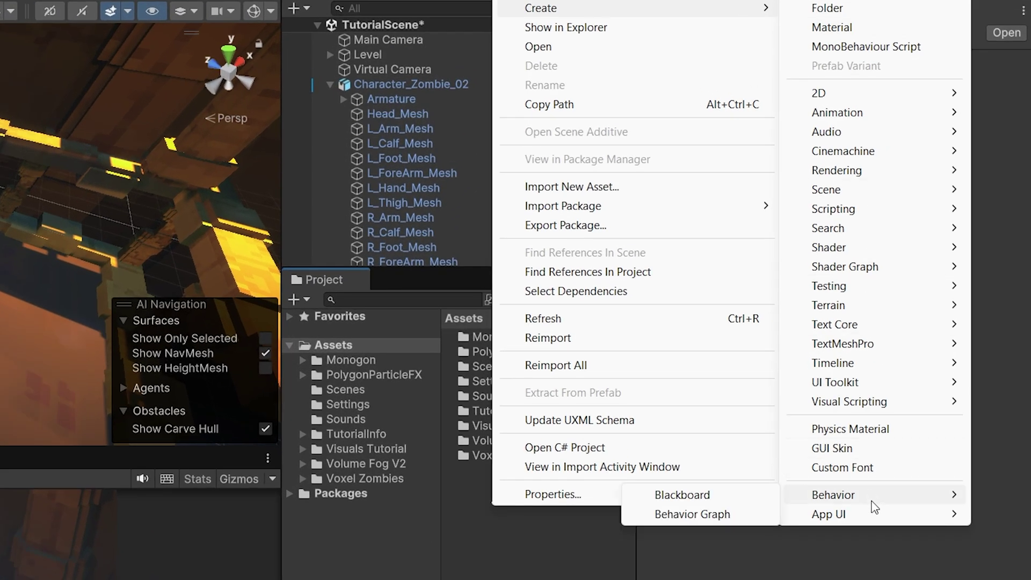
left_click(710, 514)
type("EnemyBehavi")
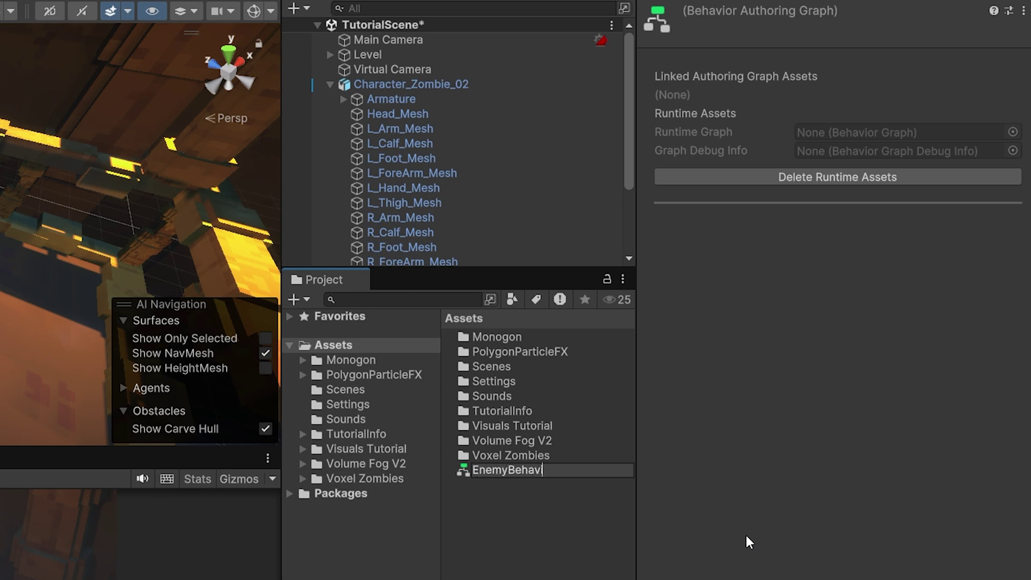
type("orGraph")
key("Return")
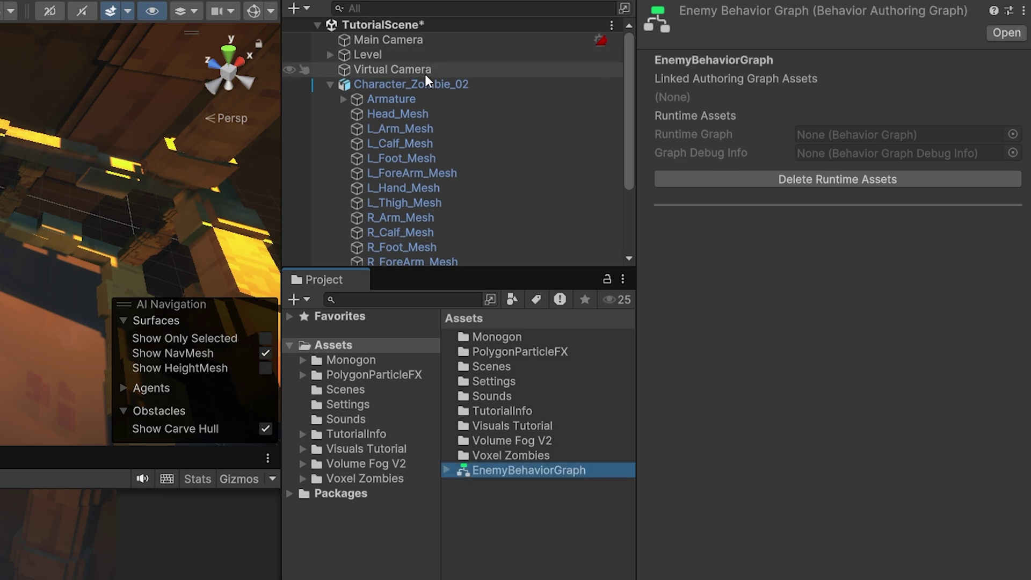
left_click(424, 82)
left_click_drag(529, 471, 858, 266)
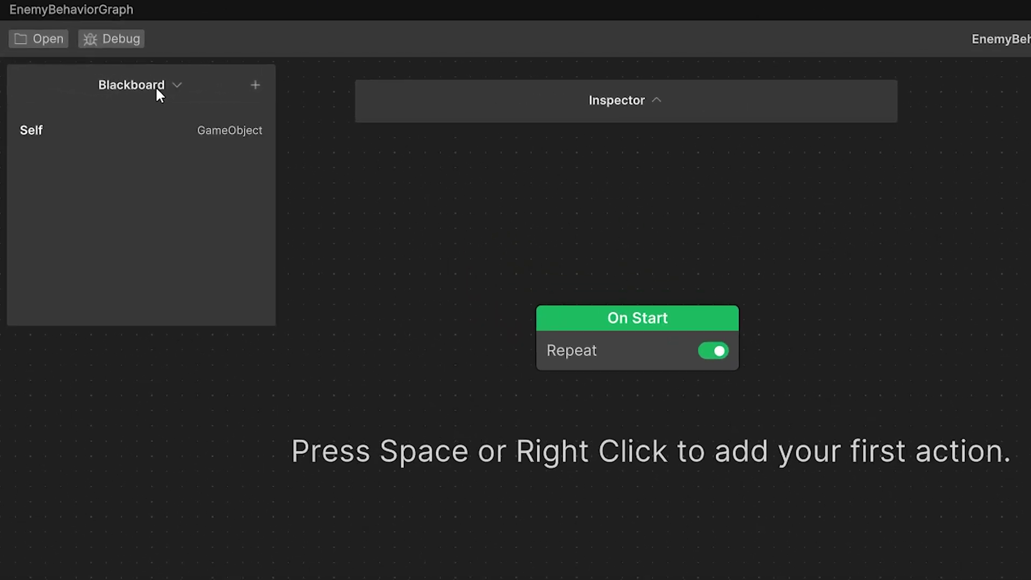
Add a GameObject List blackboard variable named PatrolPoints.
left_click(255, 87)
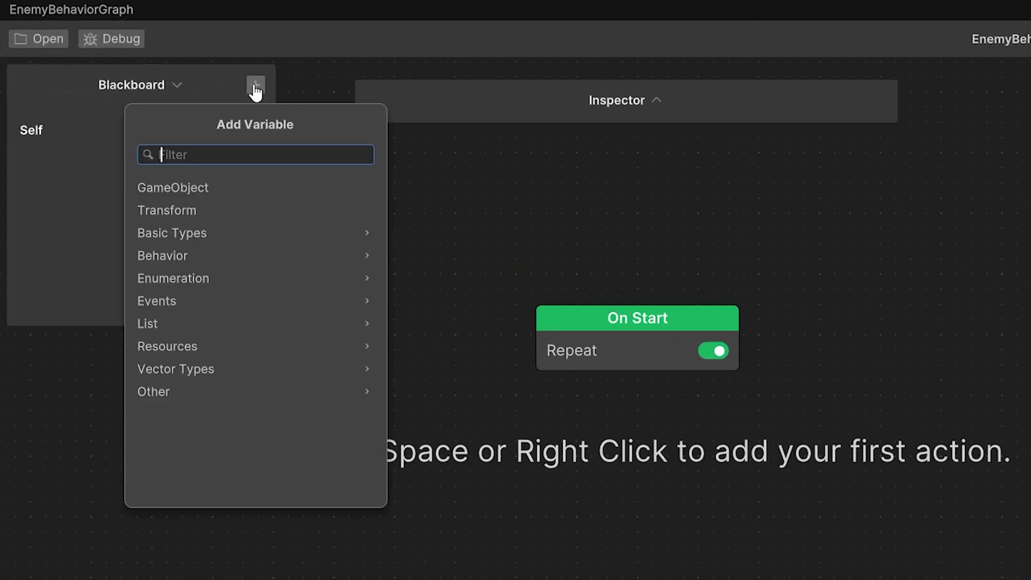
left_click(172, 322)
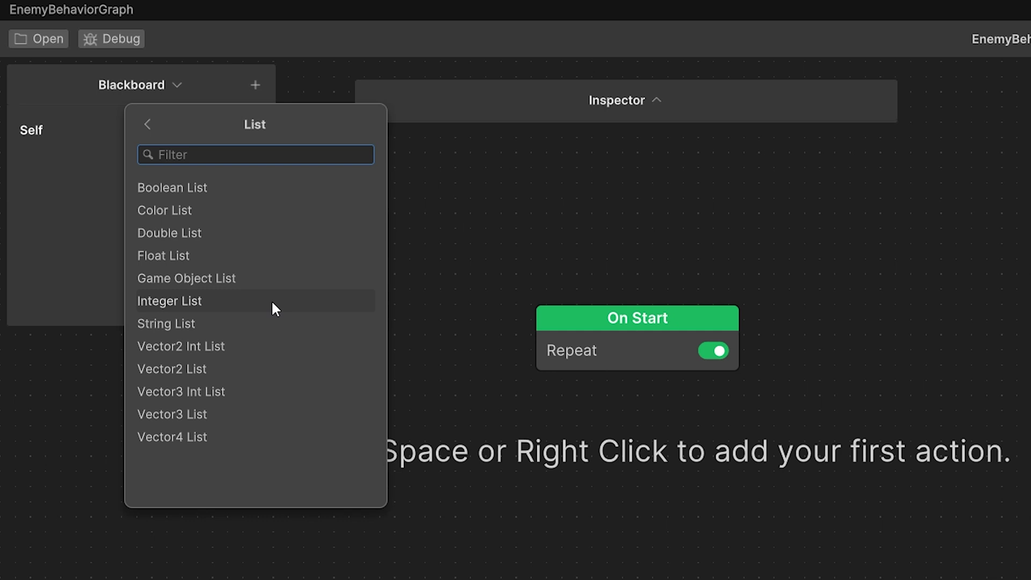
left_click(243, 280)
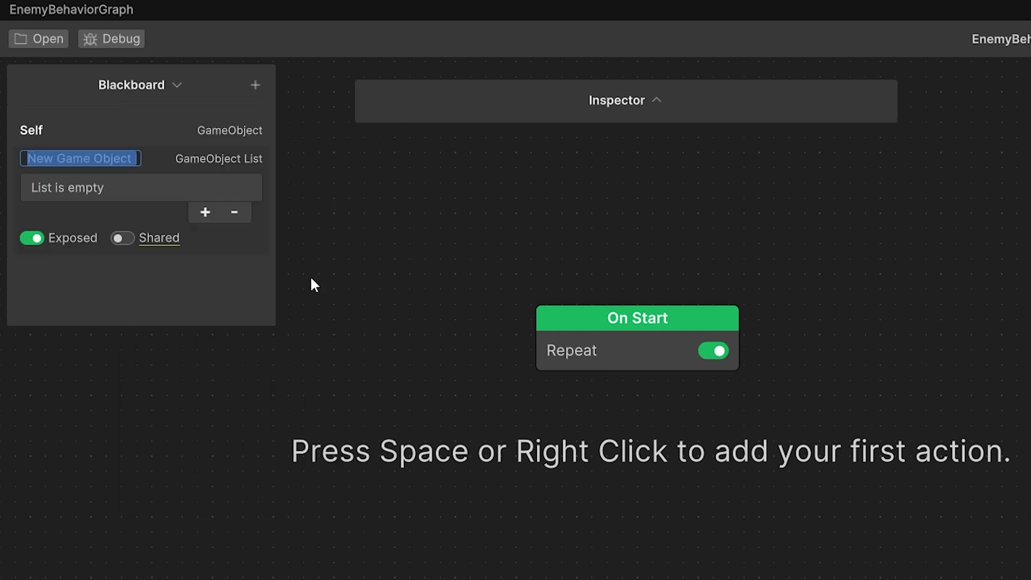
type("Patro")
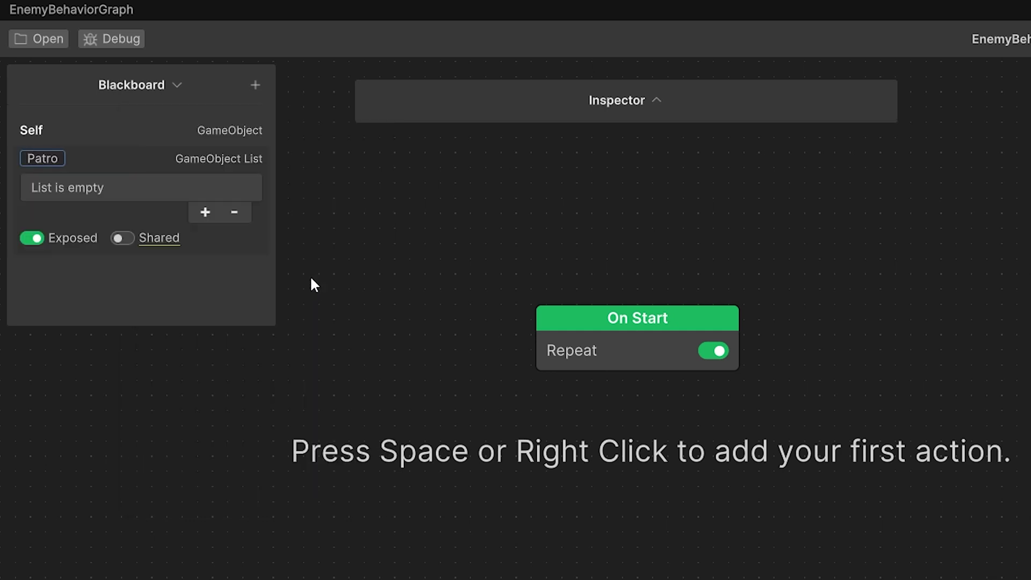
type("lPoints")
key("Return")
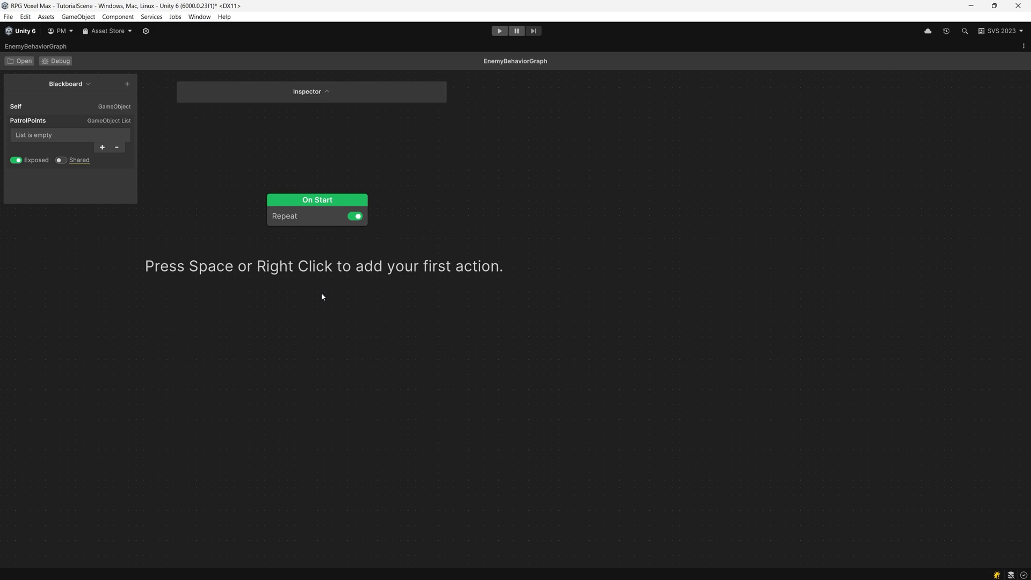
Add a Patrol node to the graph and expand its settings.
key("space")
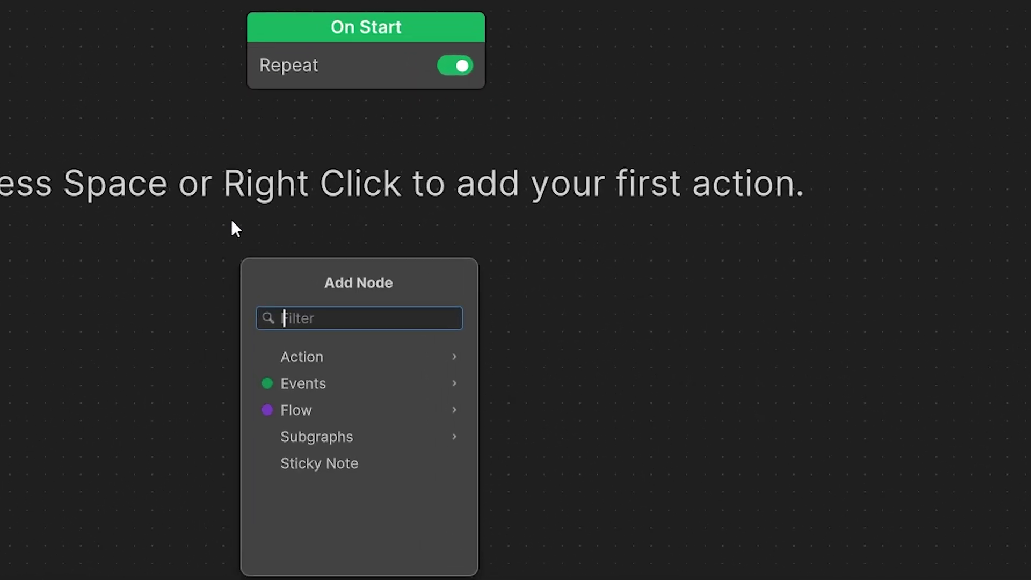
type("Patrol")
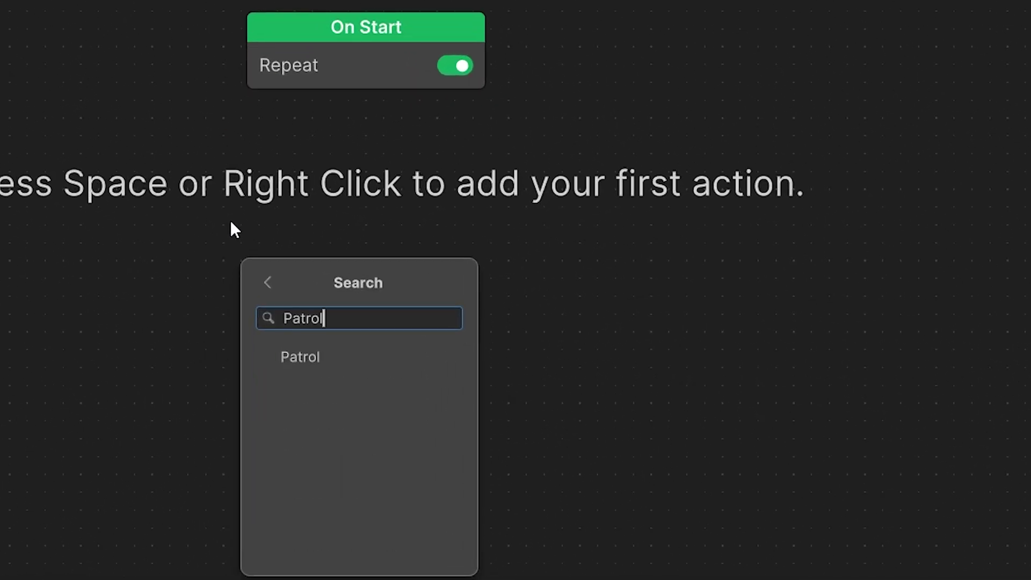
left_click(367, 360)
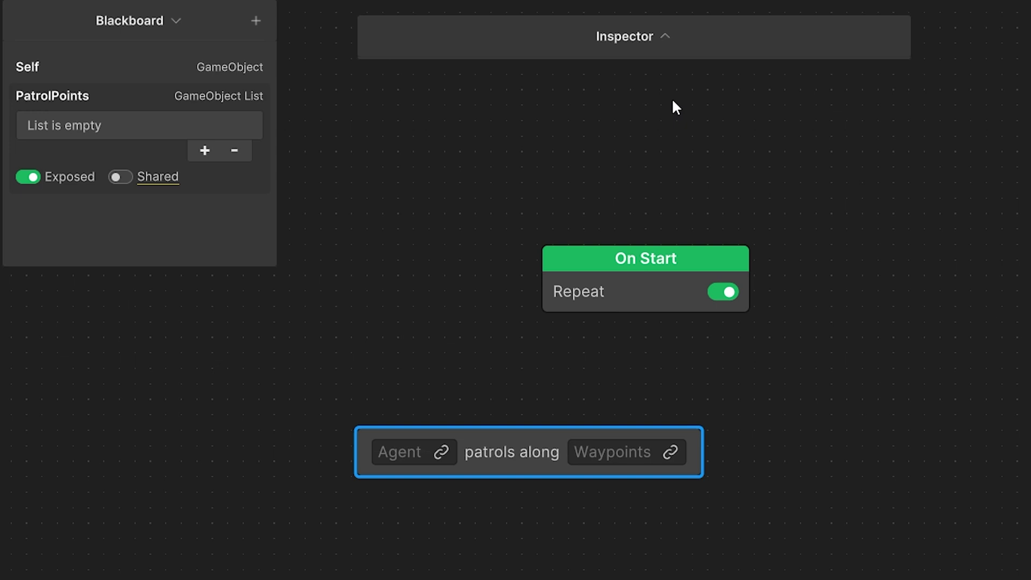
left_click(643, 43)
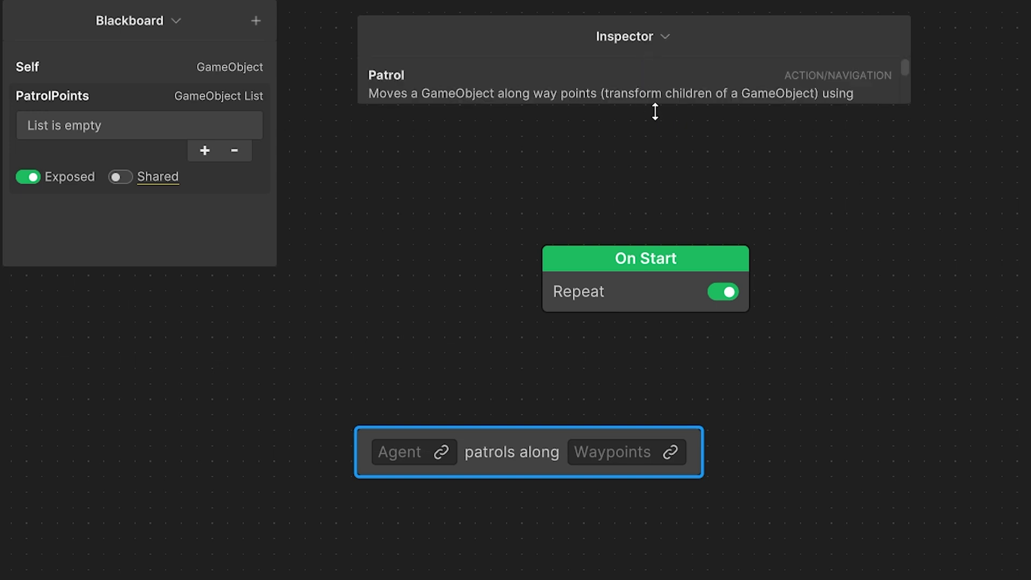
left_click_drag(655, 111, 640, 320)
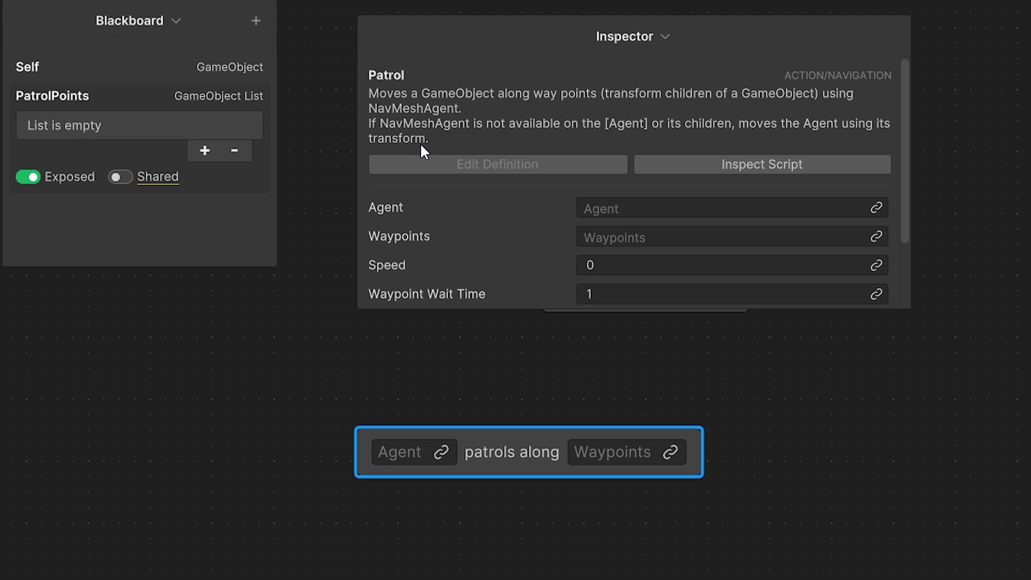
left_click_drag(665, 312, 654, 407)
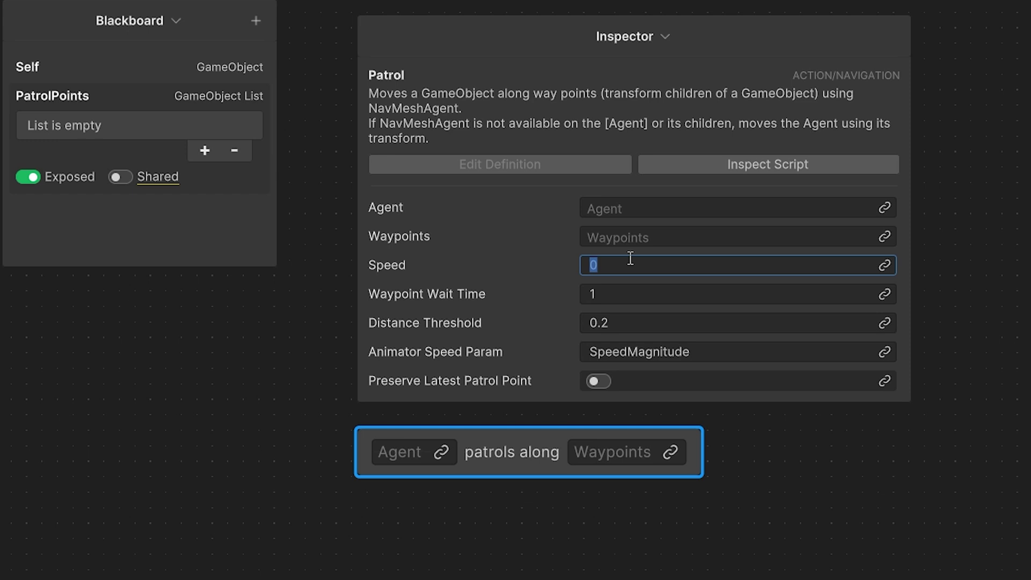
Set the Patrol node's speed to 1 and its animator parameter name to Speed.
type("1")
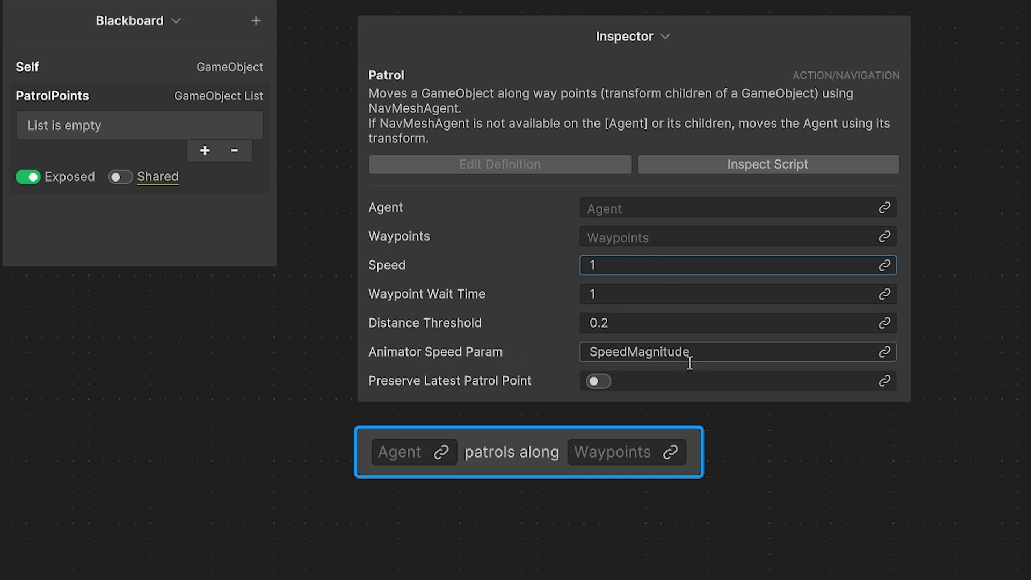
key("Return")
left_click_drag(630, 354, 736, 355)
key("BackSpace")
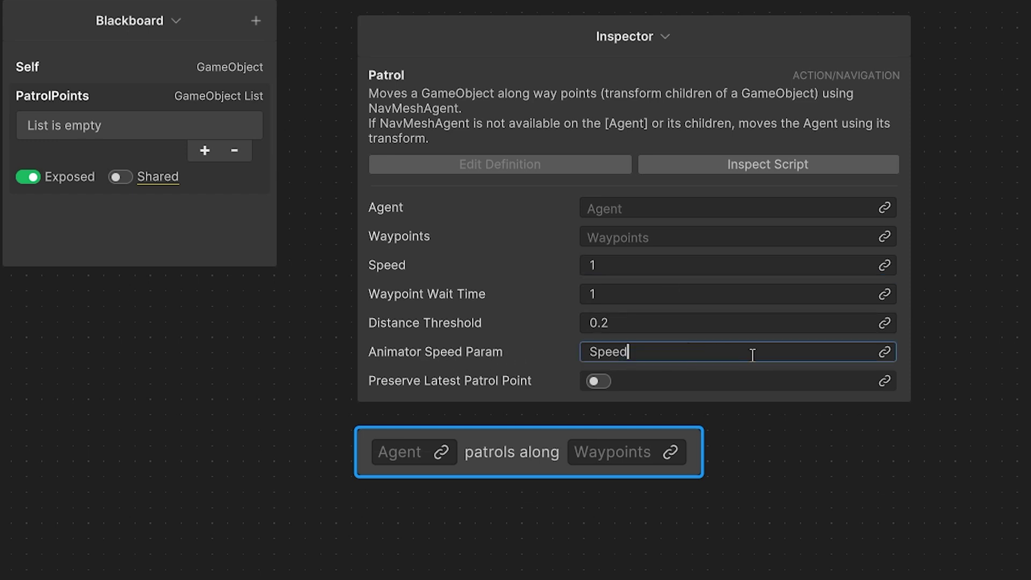
key("Return")
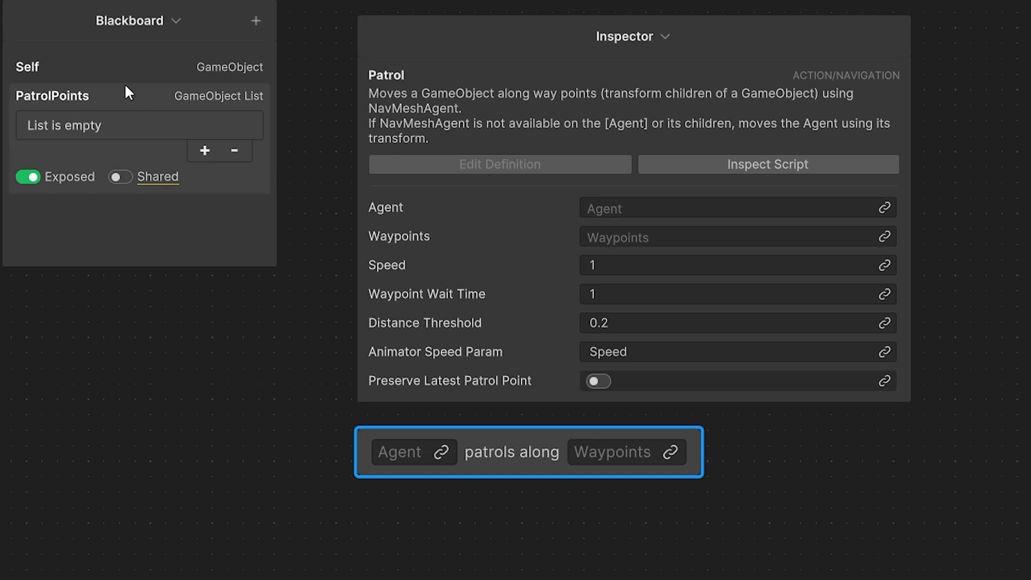
Bind Self as the Patrol node's agent and PatrolPoints as its waypoints.
left_click_drag(21, 67, 605, 213)
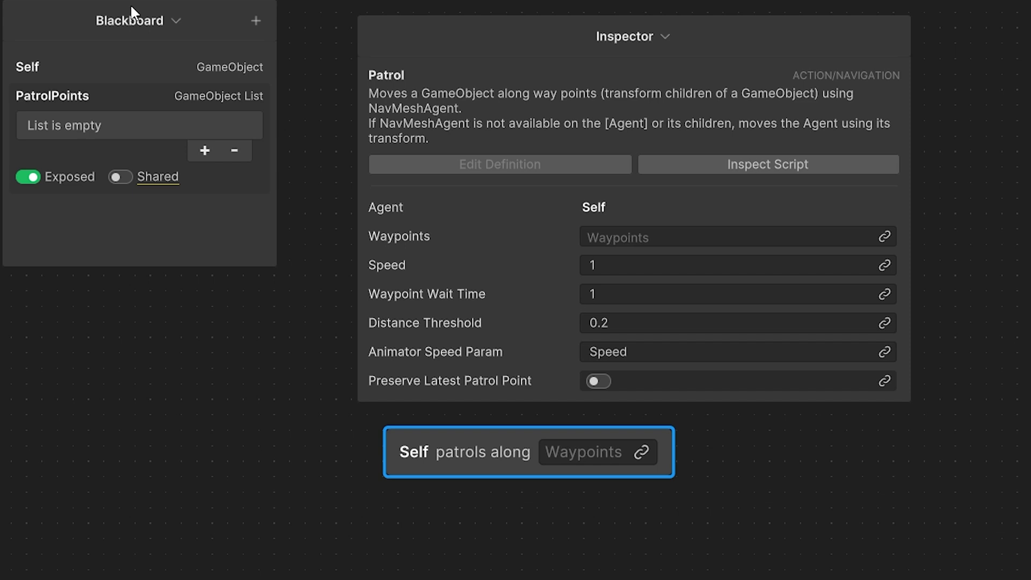
left_click_drag(55, 97, 395, 365)
left_click_drag(412, 449, 576, 463)
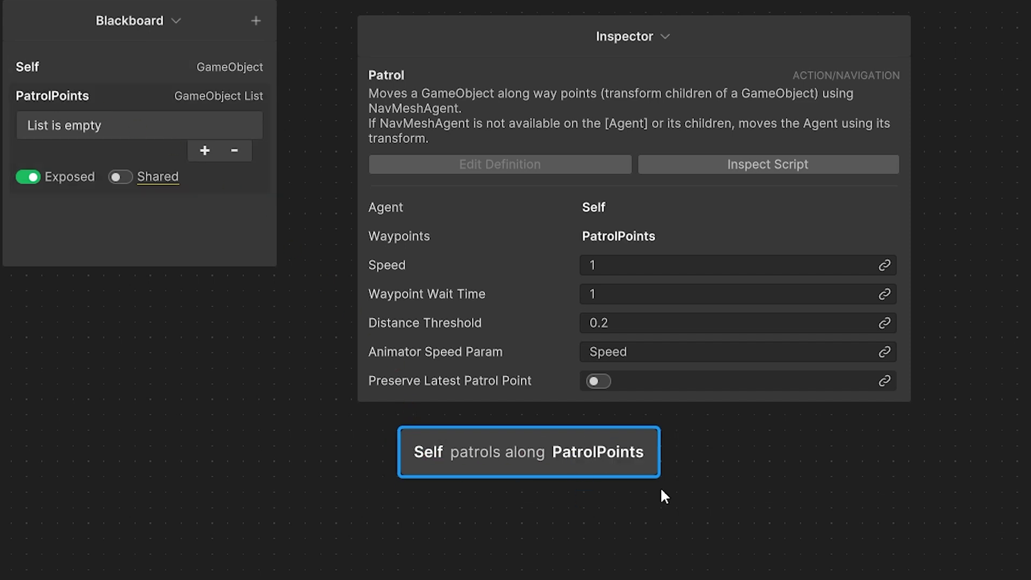
Link the On Start node's output port to the Patrol node.
left_click(658, 35)
left_click(623, 183)
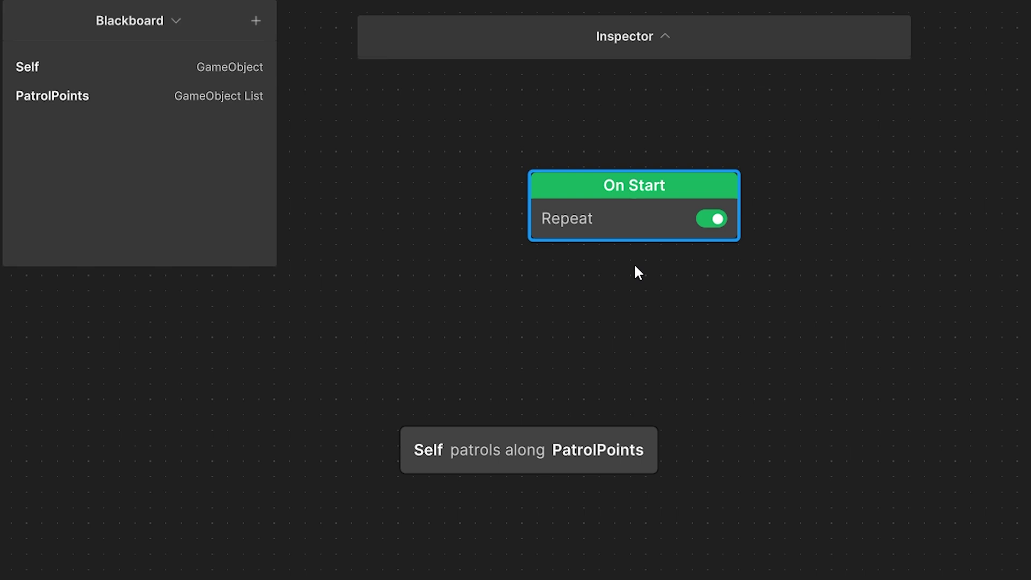
left_click_drag(642, 251, 540, 451)
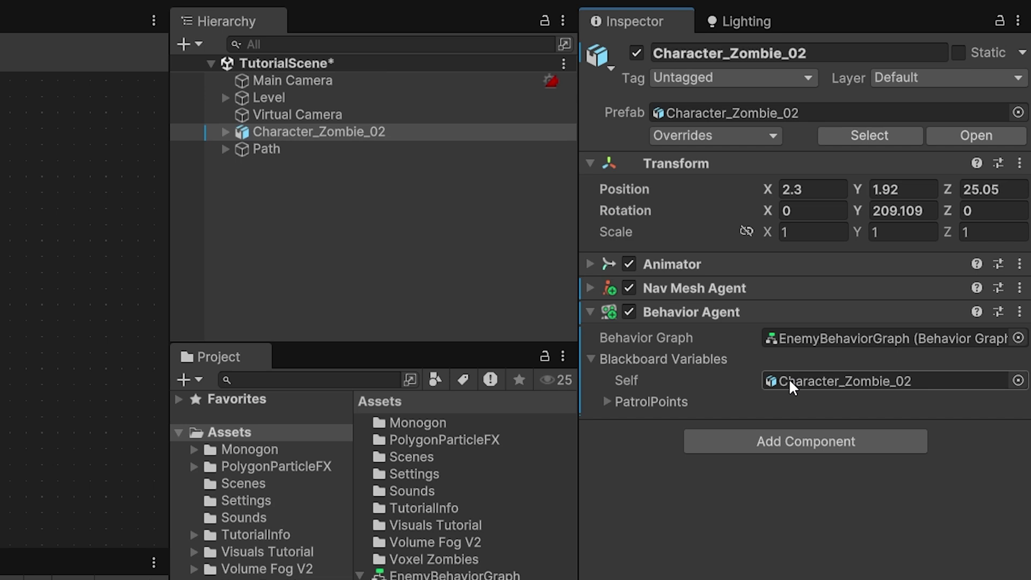
Add four entries to the zombie's PatrolPoints list and inspect the animator's Blend Tree motions.
left_click(608, 402)
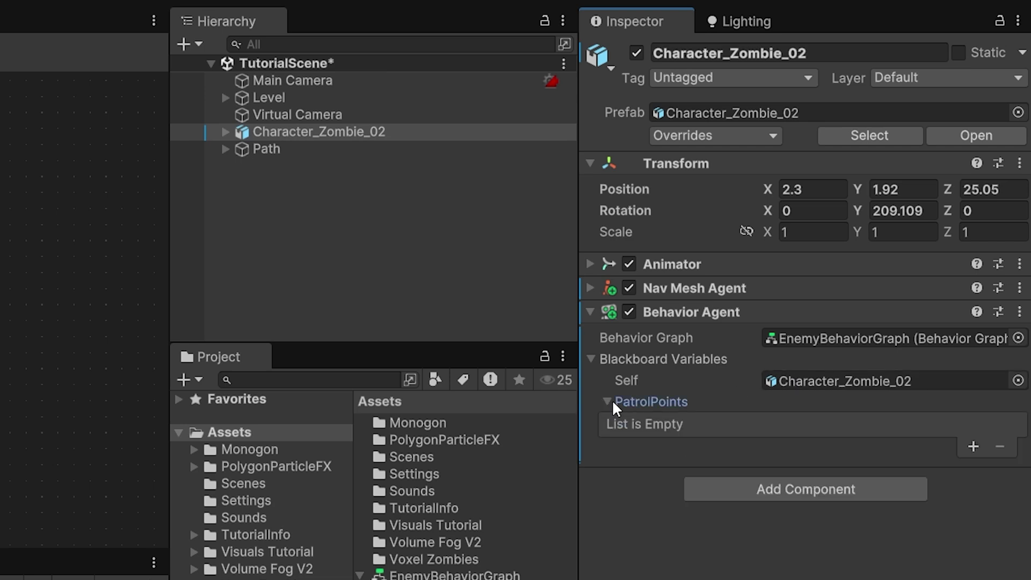
left_click(973, 446)
left_click(975, 448)
left_click(974, 469)
left_click(973, 490)
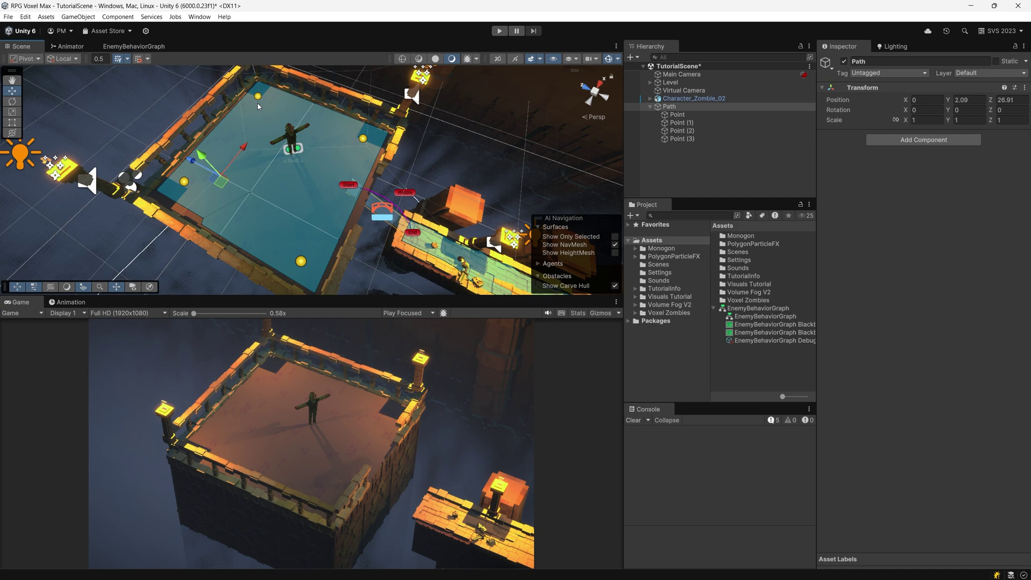
left_click(289, 131)
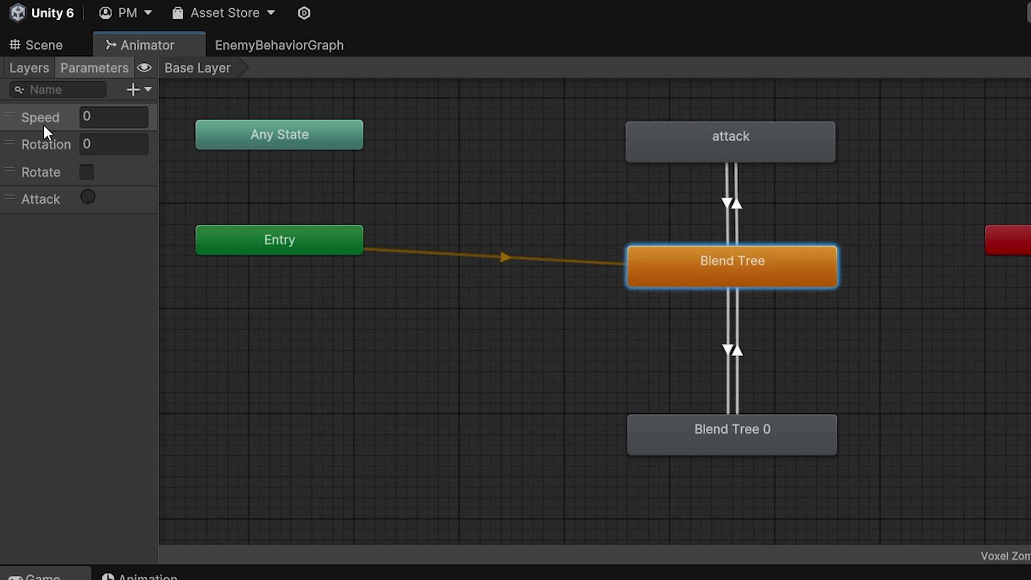
double_click(827, 266)
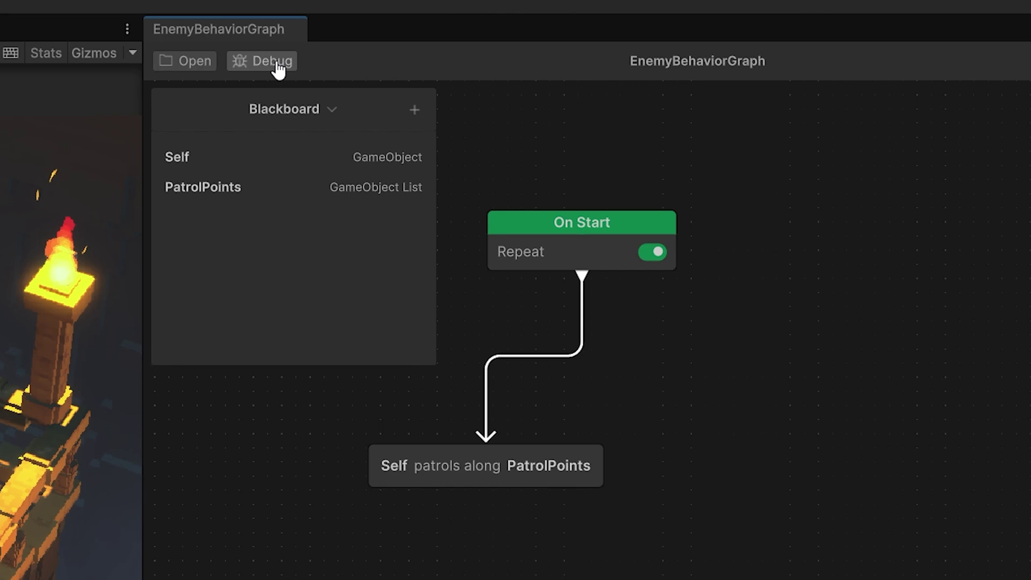
Debug the running EnemyBehaviorGraph on the Character_Zombie_02 agent.
left_click(573, 36)
left_click(214, 215)
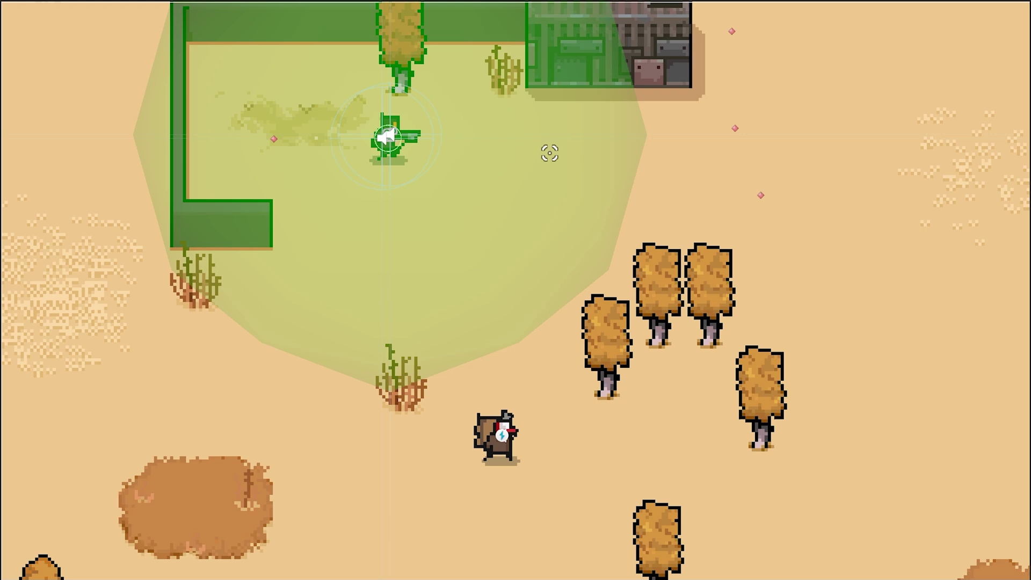
Walk the player toward the enemy in the demo and highlight OverlapCircleAll in RangeDetector.cs.
key("w")
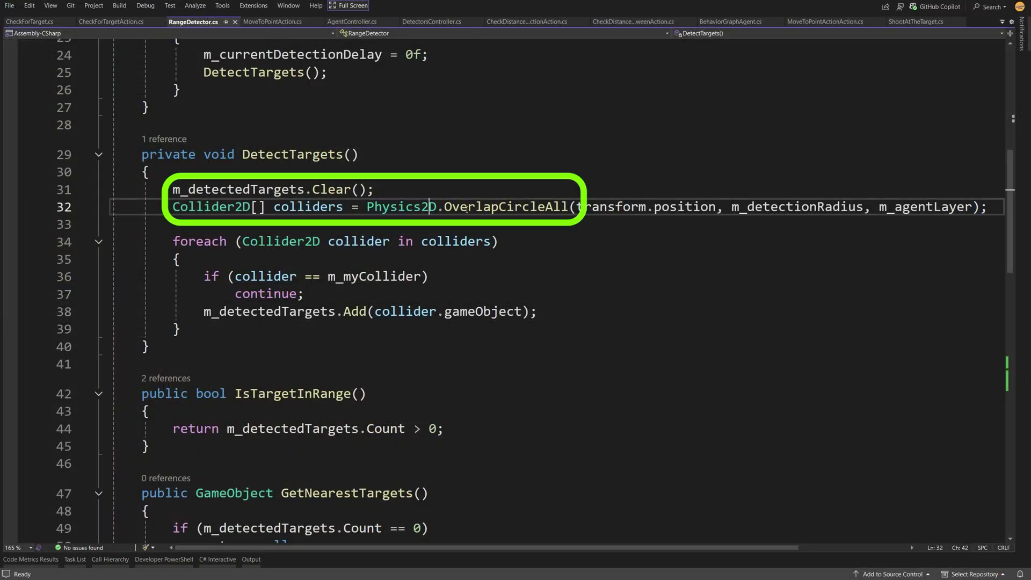
left_click_drag(444, 207, 569, 208)
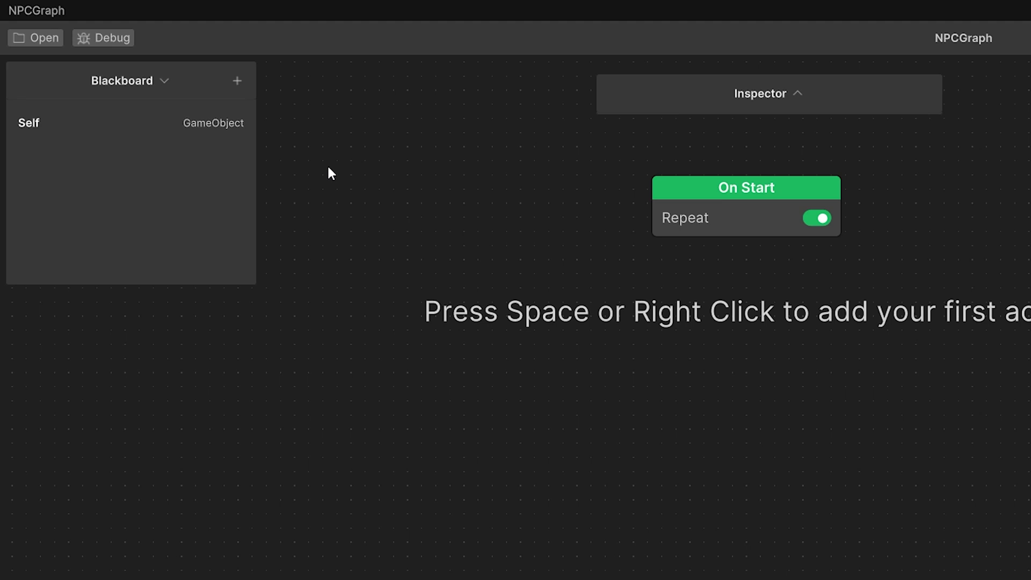
Add a Detectors Controller blackboard variable named TargetDetector from the Other types.
left_click(237, 81)
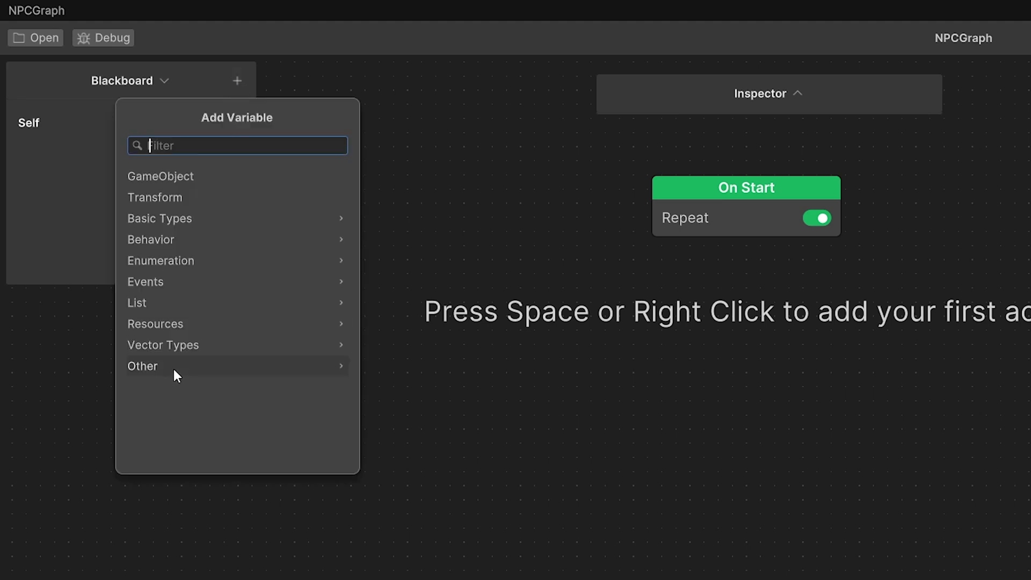
left_click(177, 371)
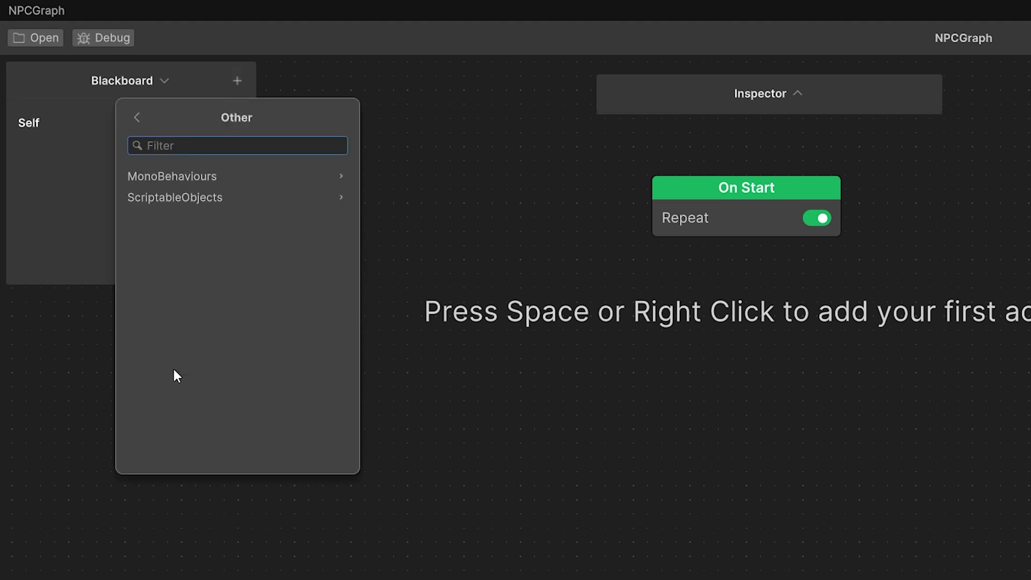
type("Dete")
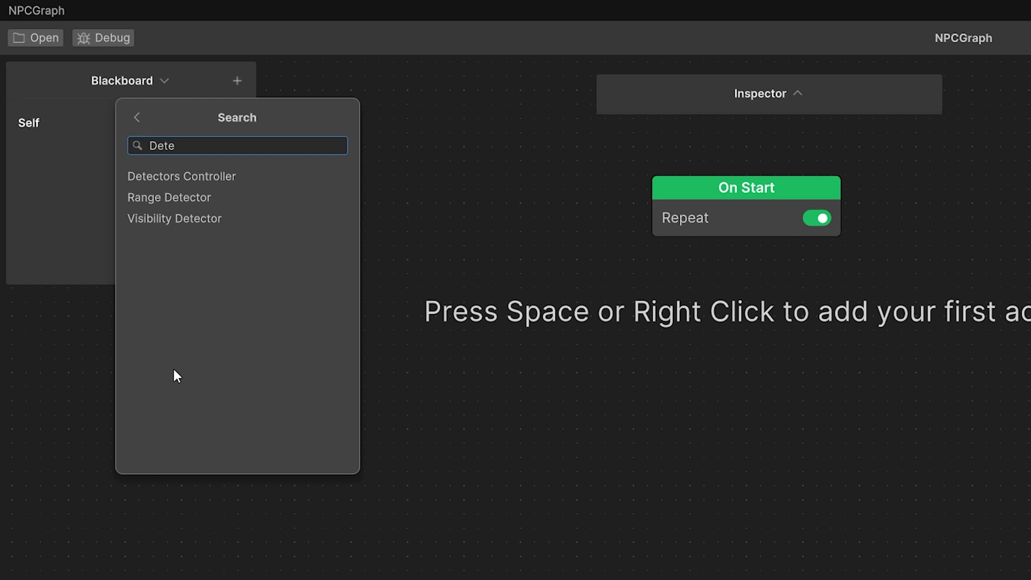
left_click(190, 181)
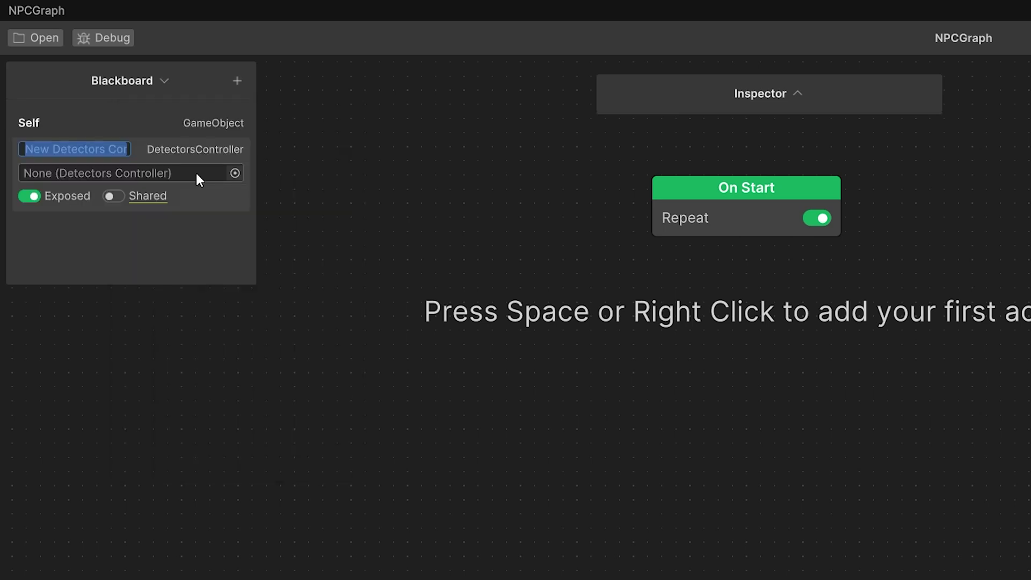
type("Target")
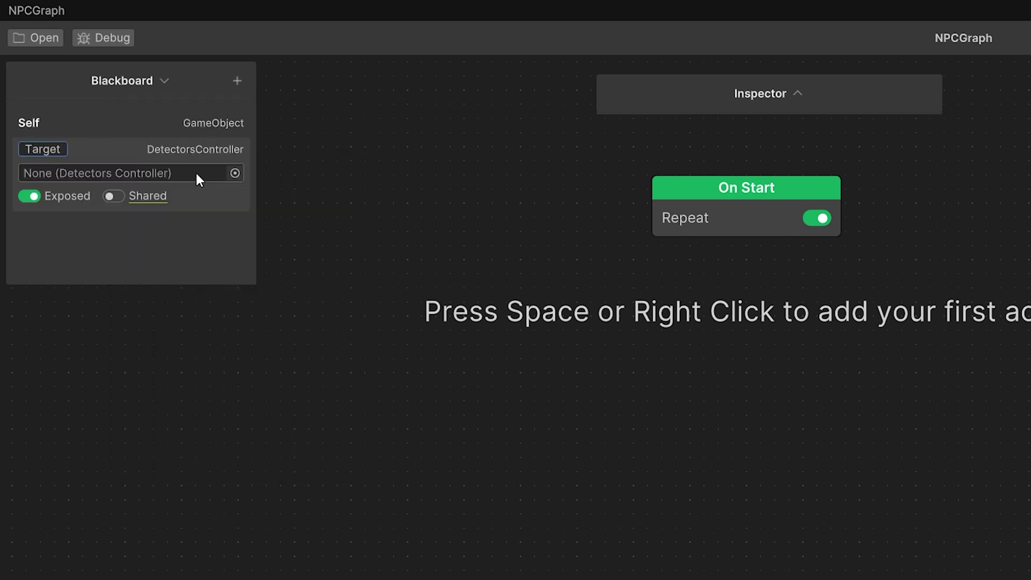
type("Detector")
key("Return")
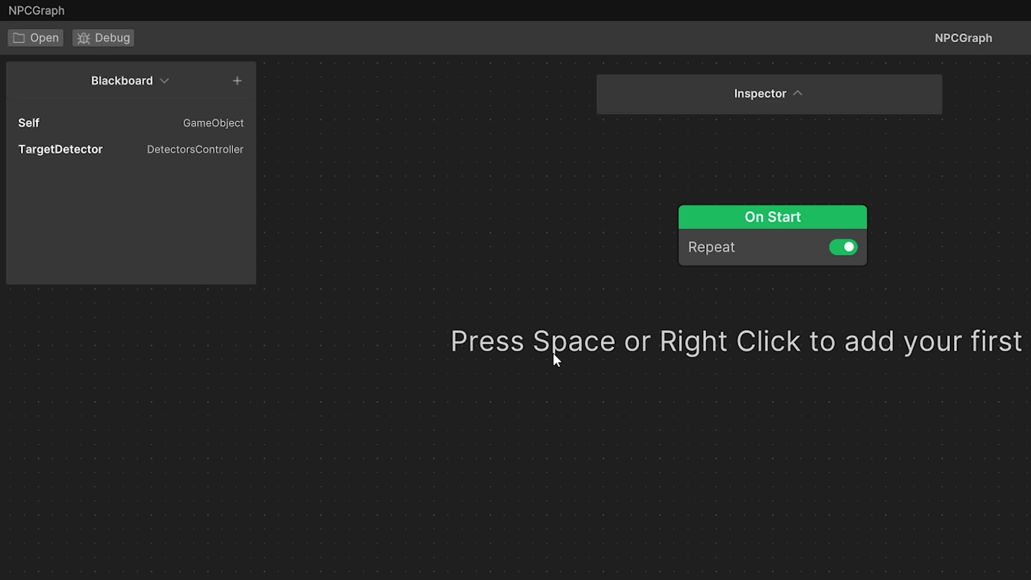
Start a new custom action named CheckDetector described as 'Check if TargetDetector has a Target'.
right_click(521, 418)
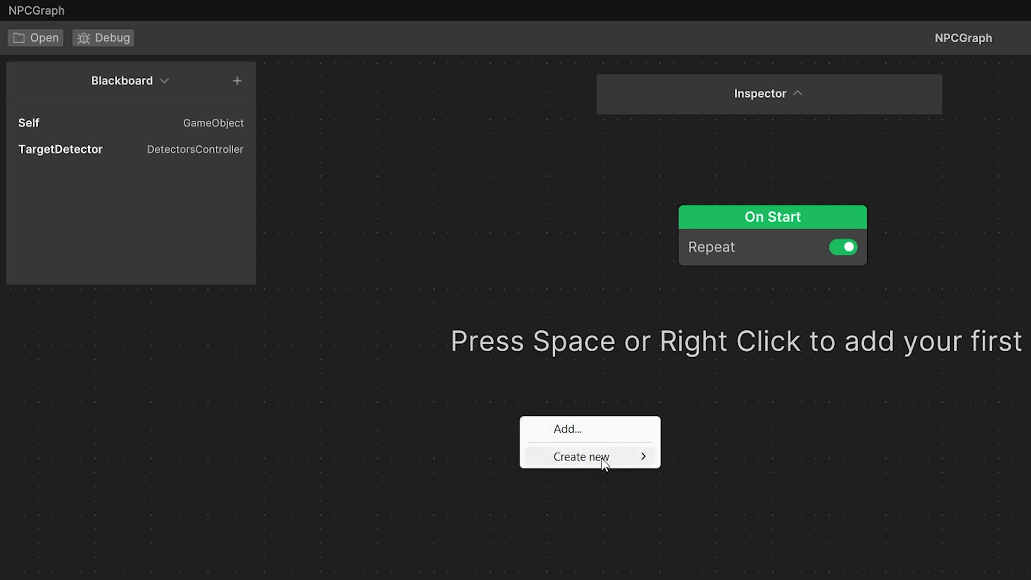
mouse_move(604, 463)
left_click(706, 456)
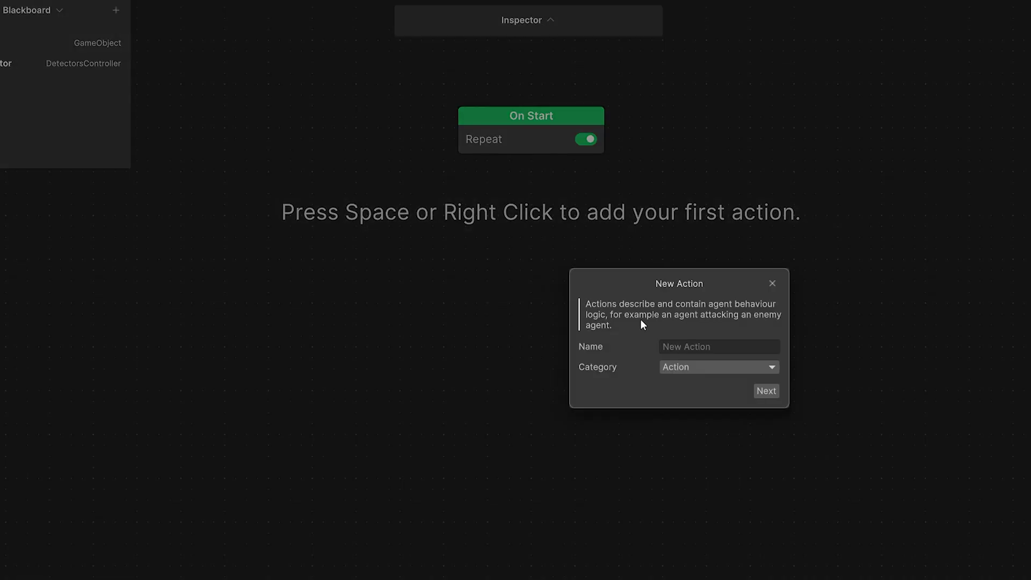
left_click(707, 347)
type("CheckDetector")
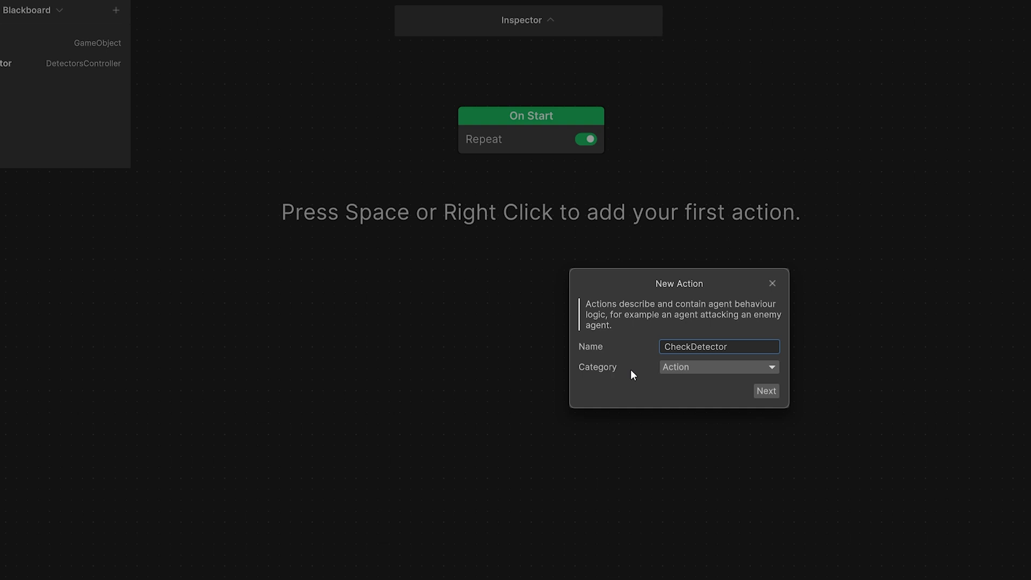
left_click(767, 391)
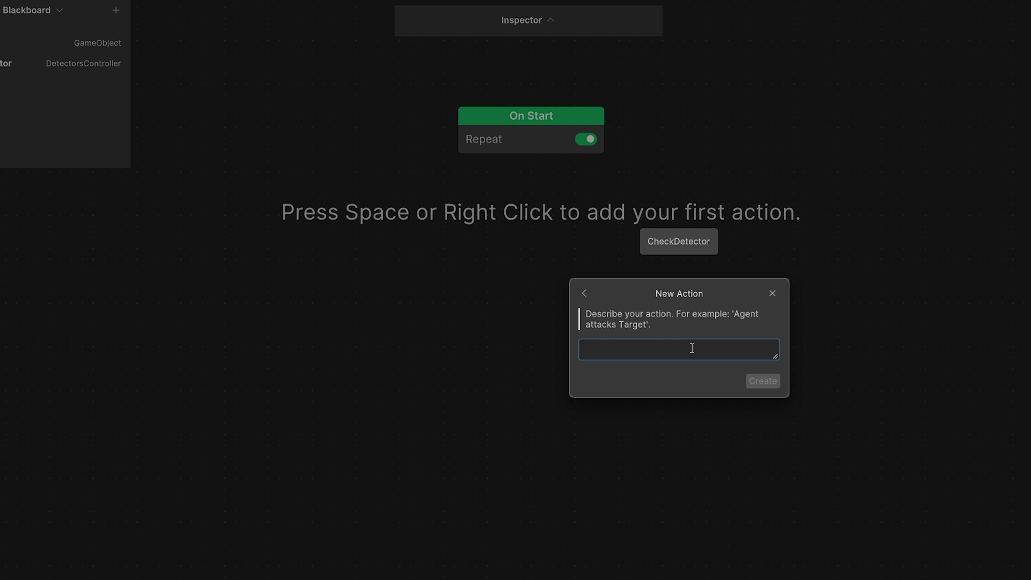
type("Check")
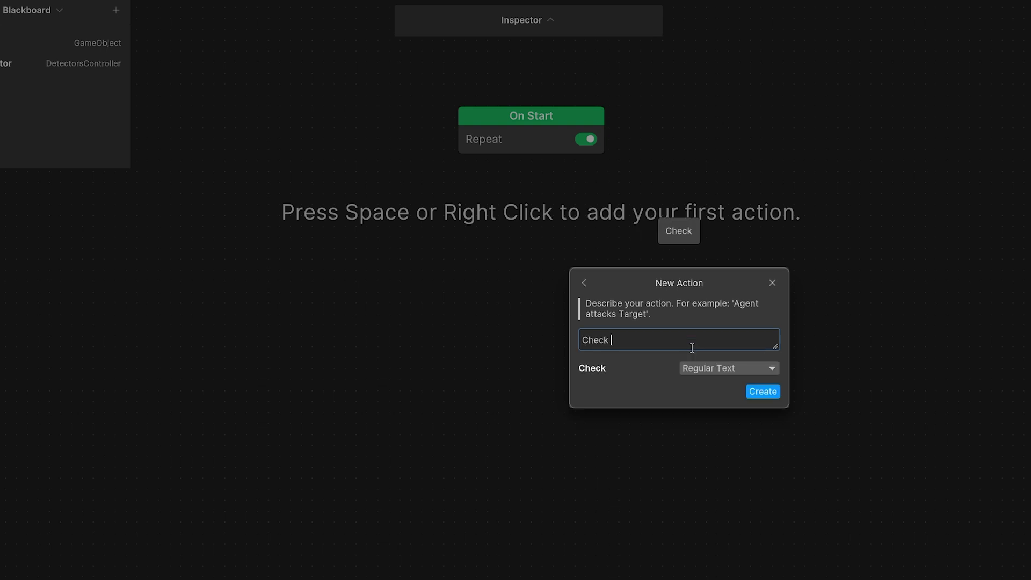
type(" if Tar")
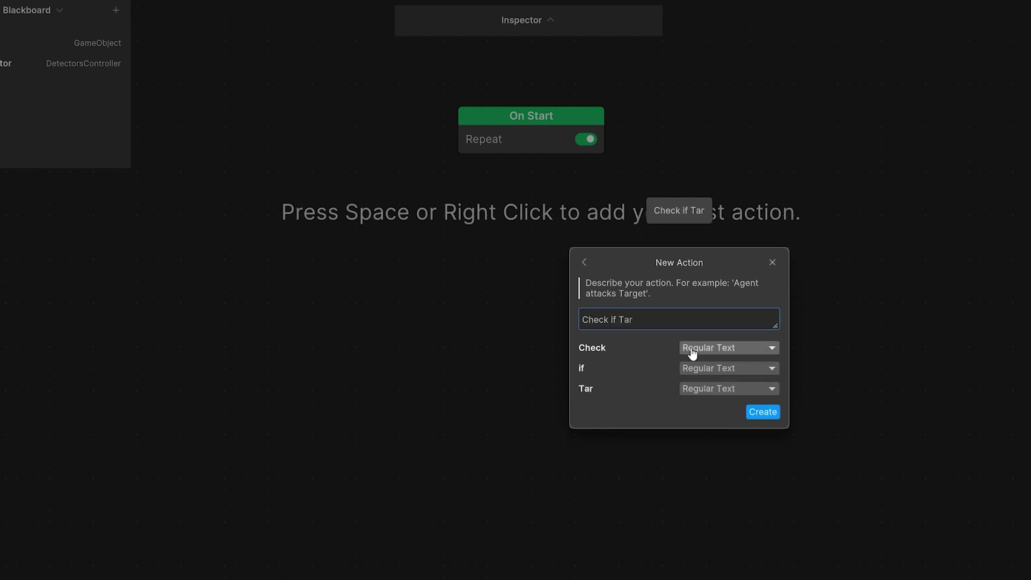
type("getDetector")
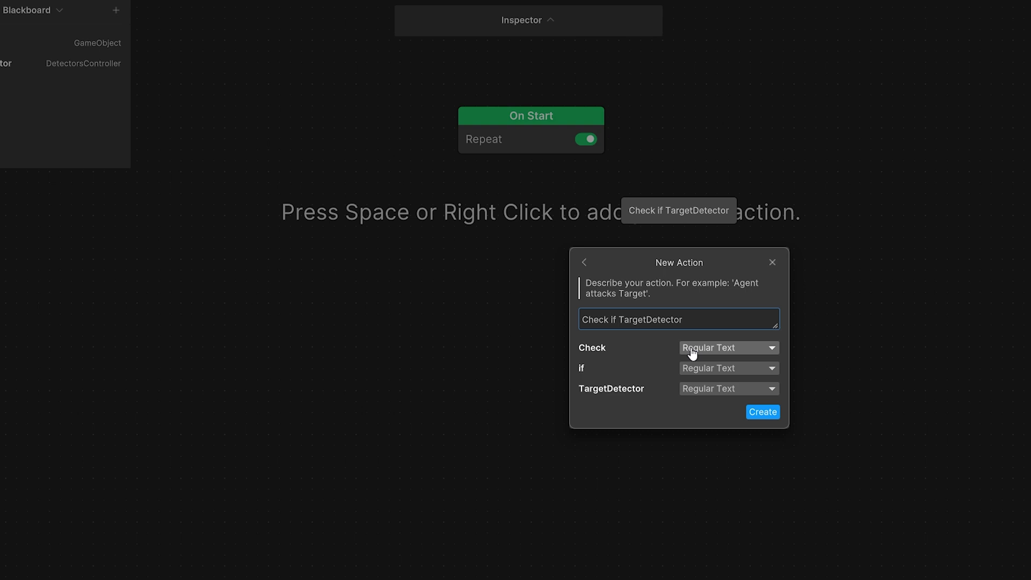
type(" has a Target")
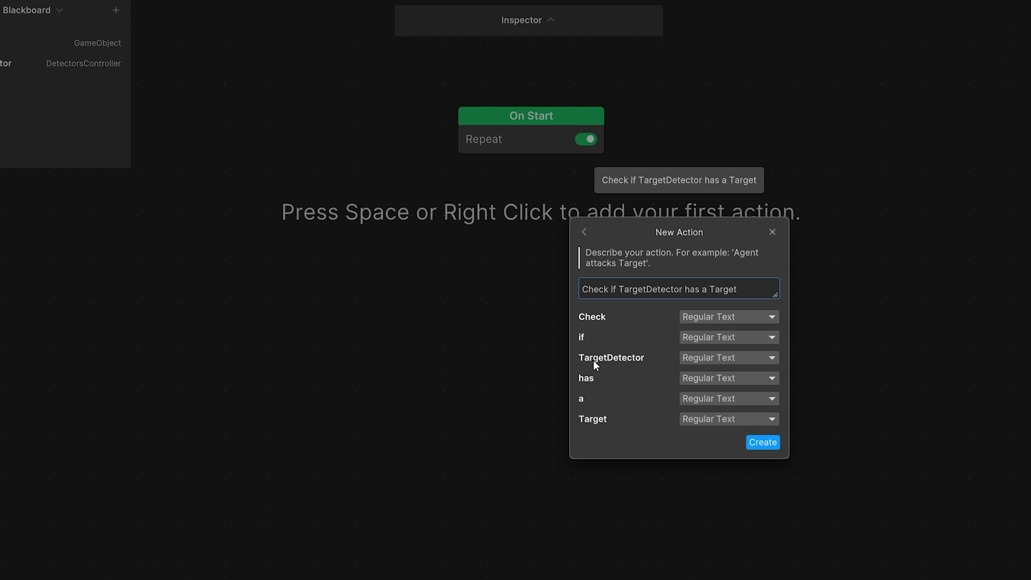
Type TargetDetector as Detectors Controller and create the CheckDetector action node.
left_click(723, 359)
left_click(662, 560)
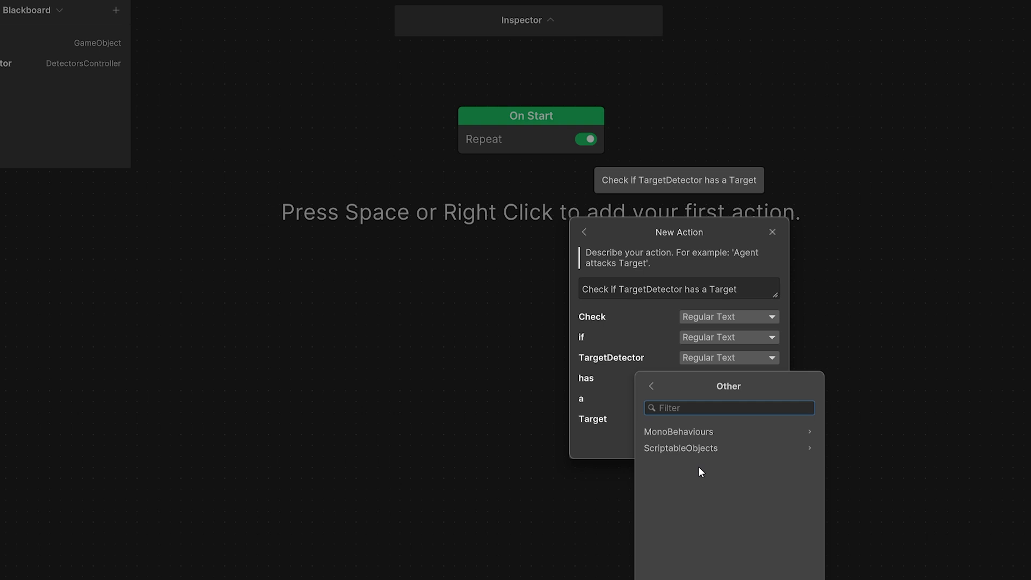
type("Dete")
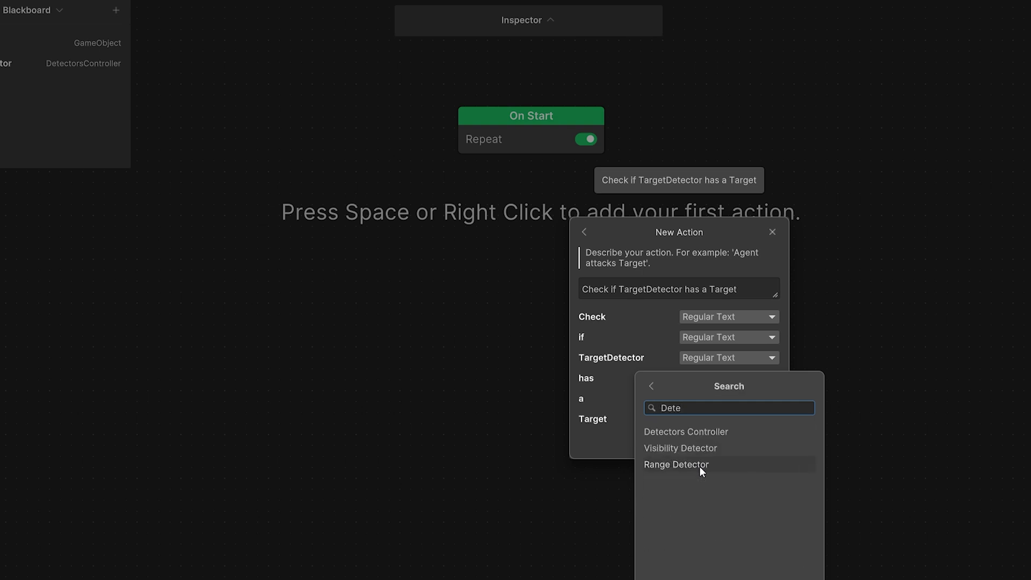
left_click(662, 433)
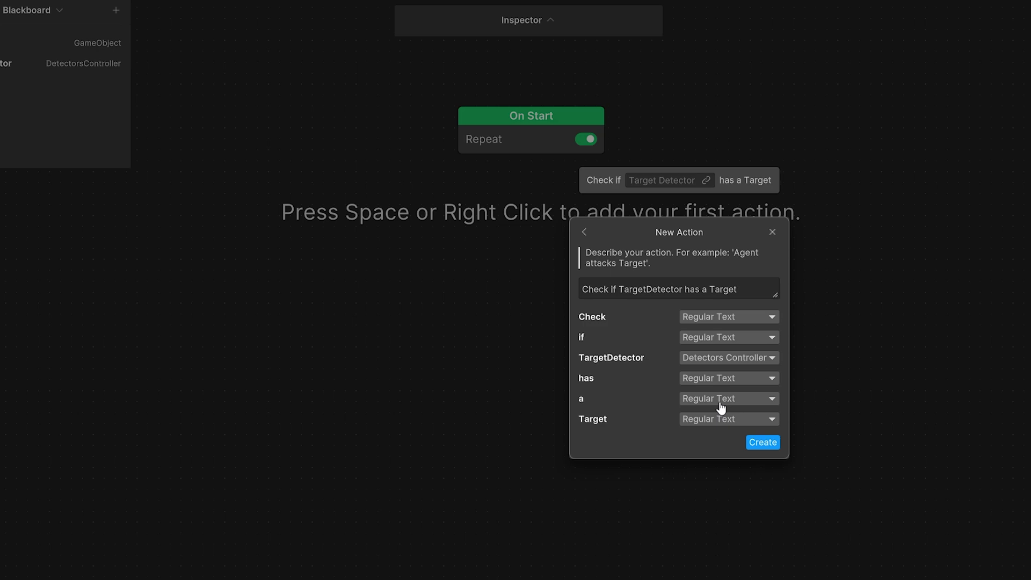
left_click(763, 444)
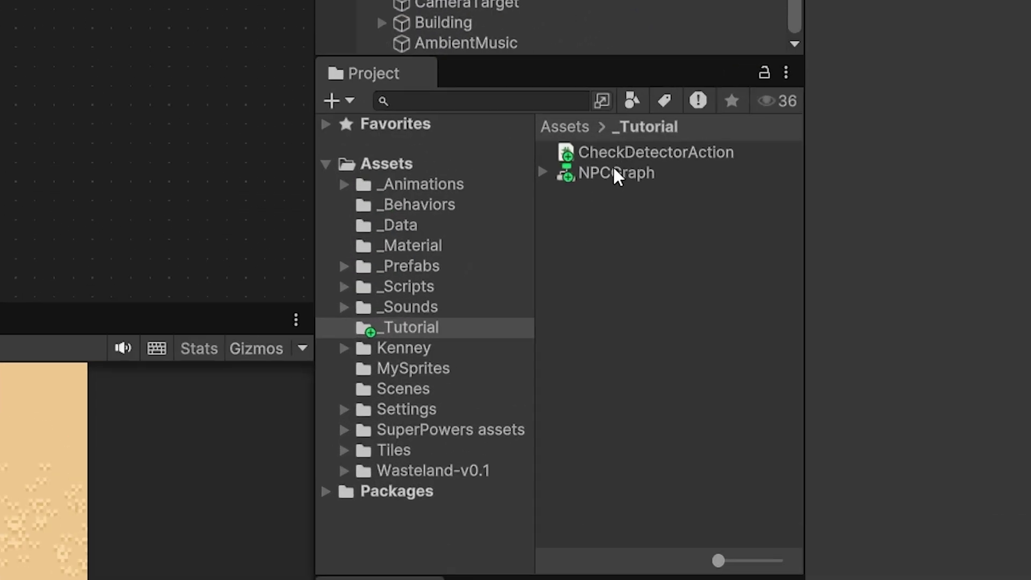
Open CheckDetectorAction.cs from the _Tutorial folder in Visual Studio.
left_click(624, 153)
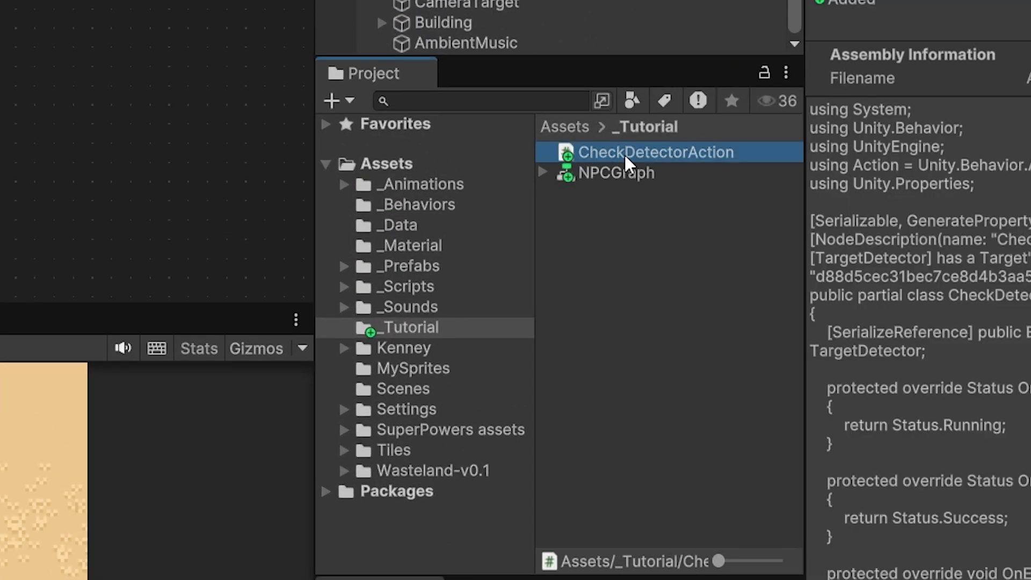
double_click(624, 153)
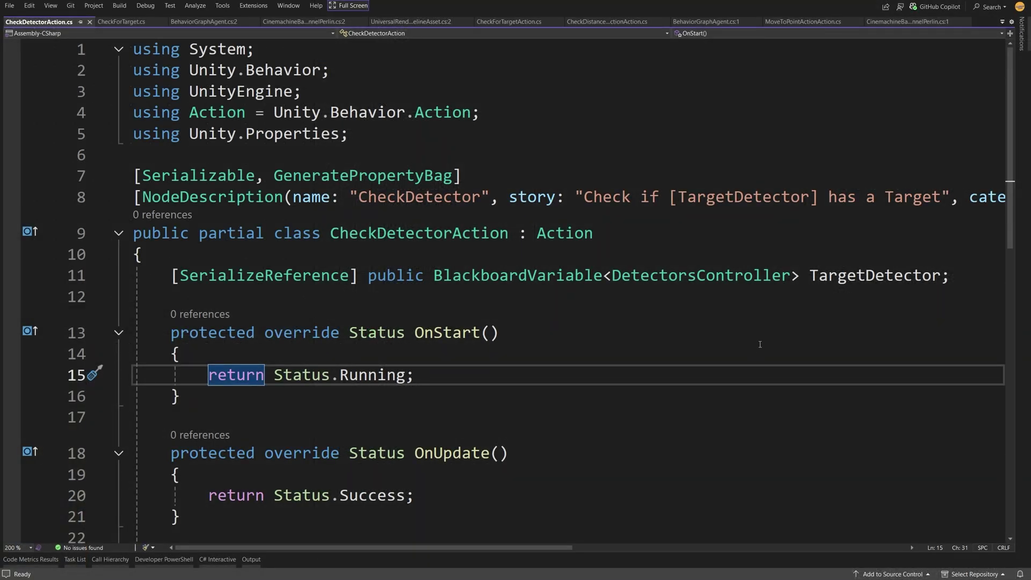
Review OnStart and OnUpdate, trying other statuses in OnStart's return before restoring Status.Running.
scroll(760, 343, "down", 2)
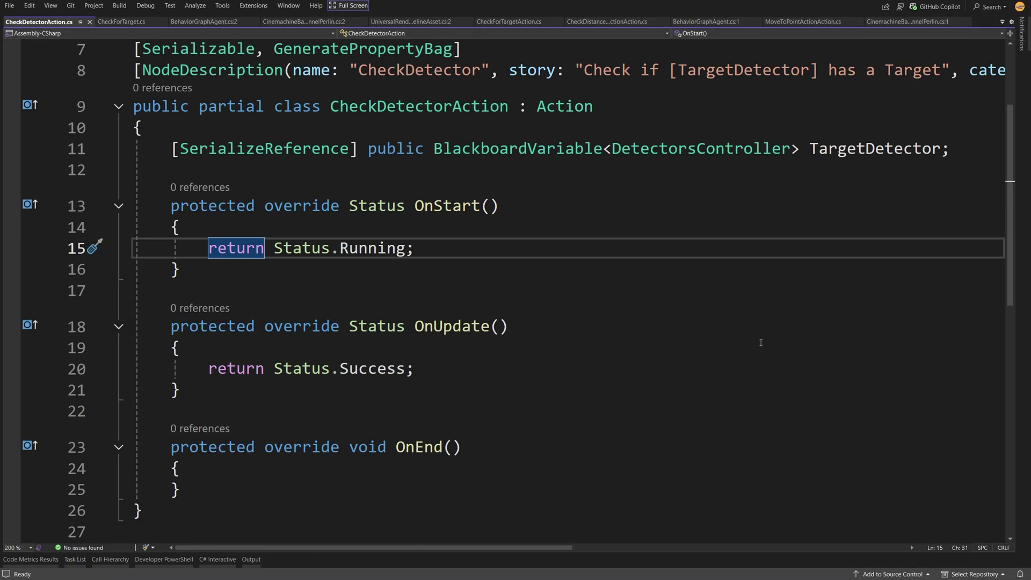
left_click(448, 210)
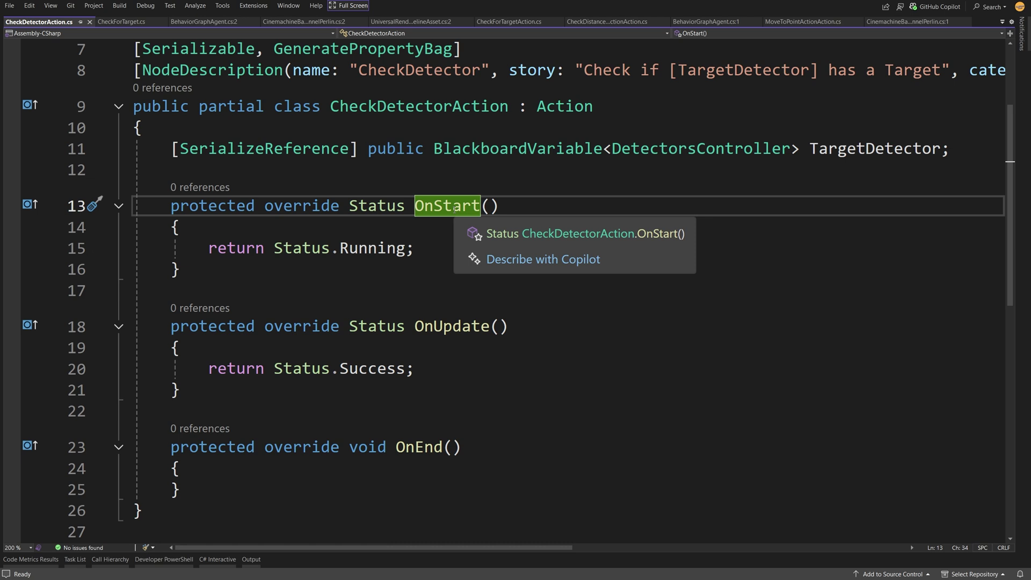
left_click(448, 326)
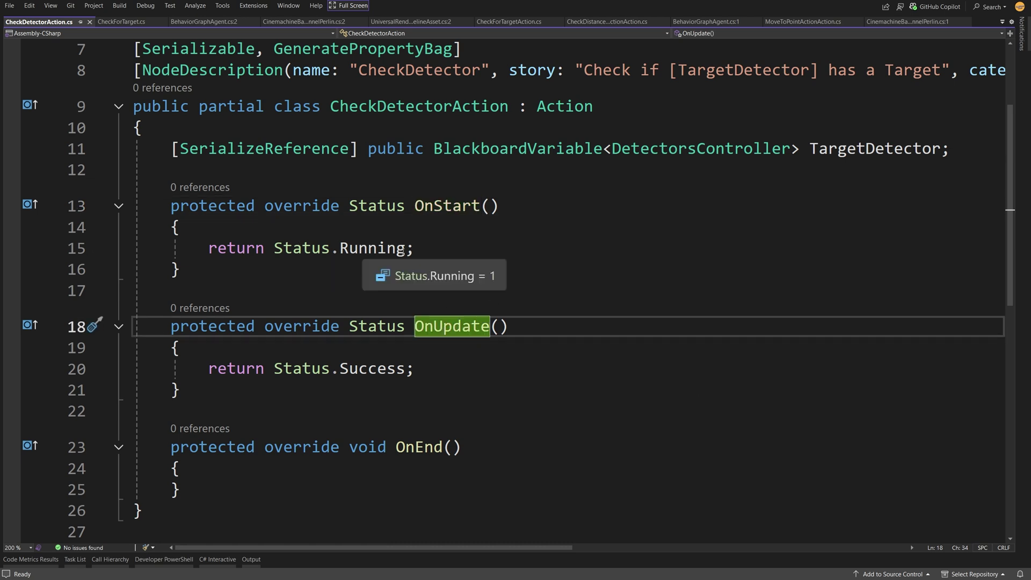
left_click_drag(406, 248, 344, 248)
type("Succ")
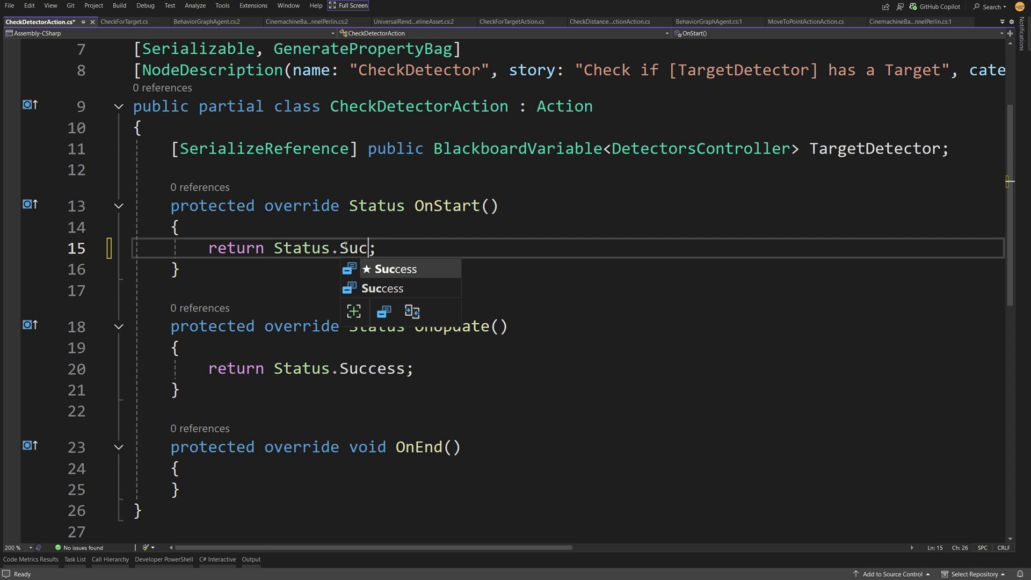
key("BackSpace")
key("BackSpace")
key("BackSpace")
key("BackSpace")
type("Fa")
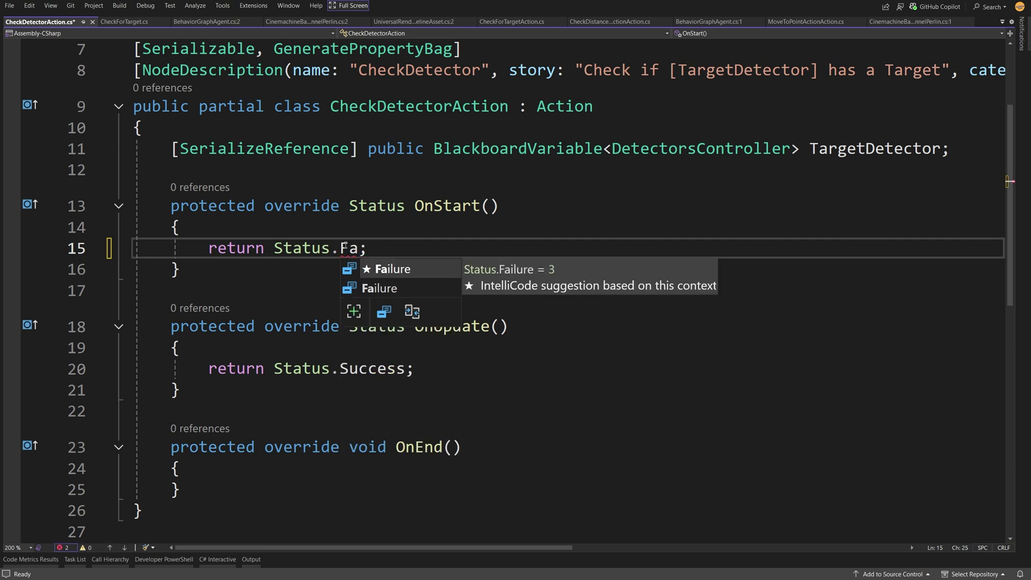
key("ctrl+z")
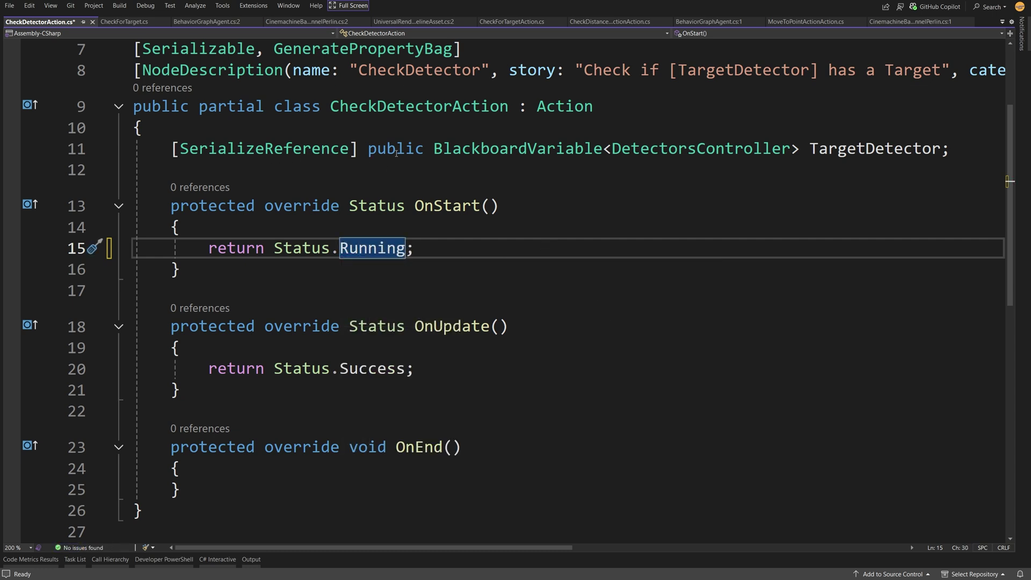
Highlight the DetectorsController type and TargetDetector field, then select the OnUpdate body and OnEnd method.
double_click(635, 150)
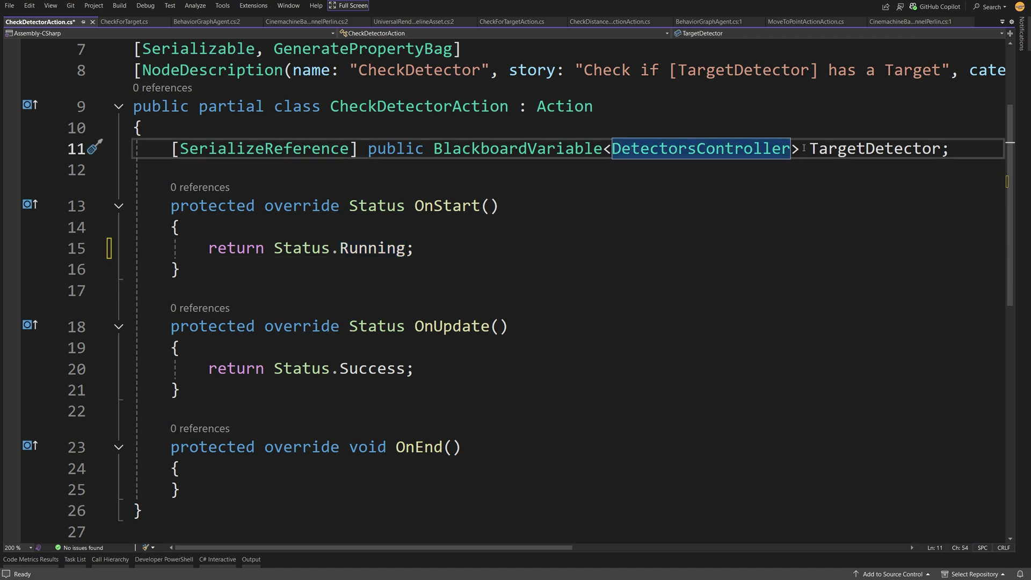
left_click_drag(810, 151, 941, 151)
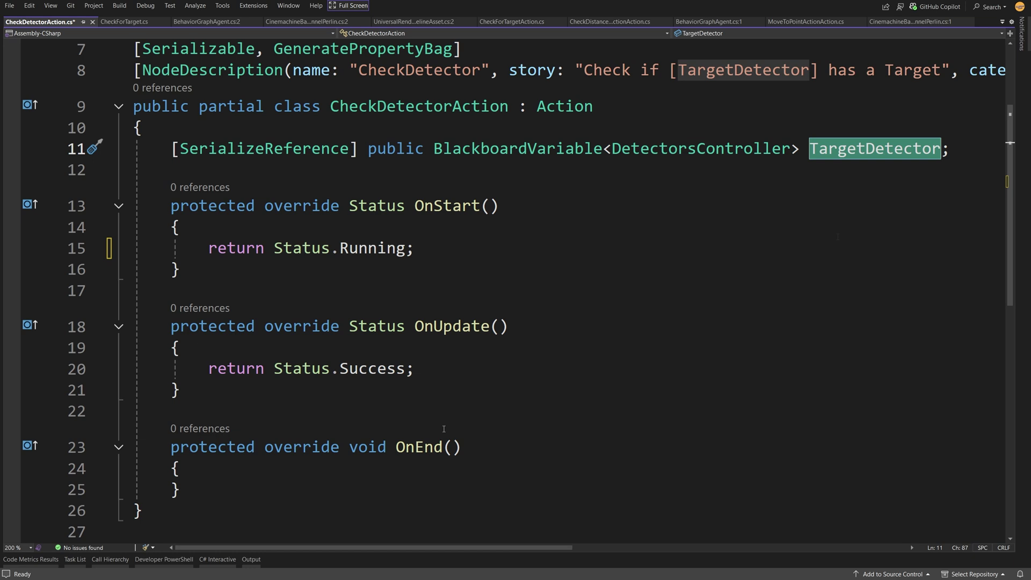
left_click_drag(276, 487, 134, 348)
Delete the OnUpdate body, OnEnd method and leftover blank lines from the script.
key("Delete")
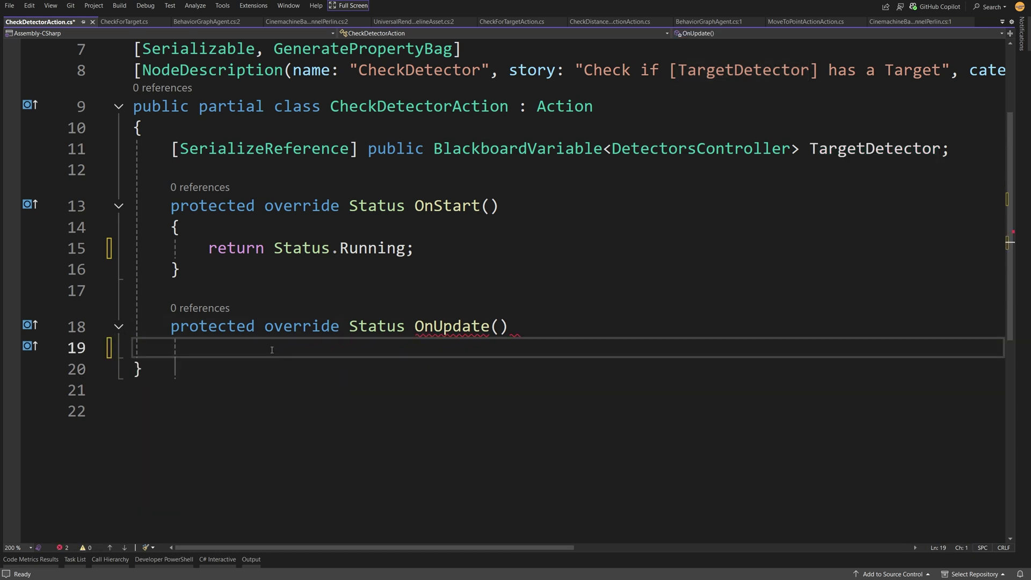
key("shift+Up")
key("Delete")
key("BackSpace")
Replace Status.Running on line 15 with TargetDetector.Value.CurrentTarget.
left_click_drag(407, 248, 275, 248)
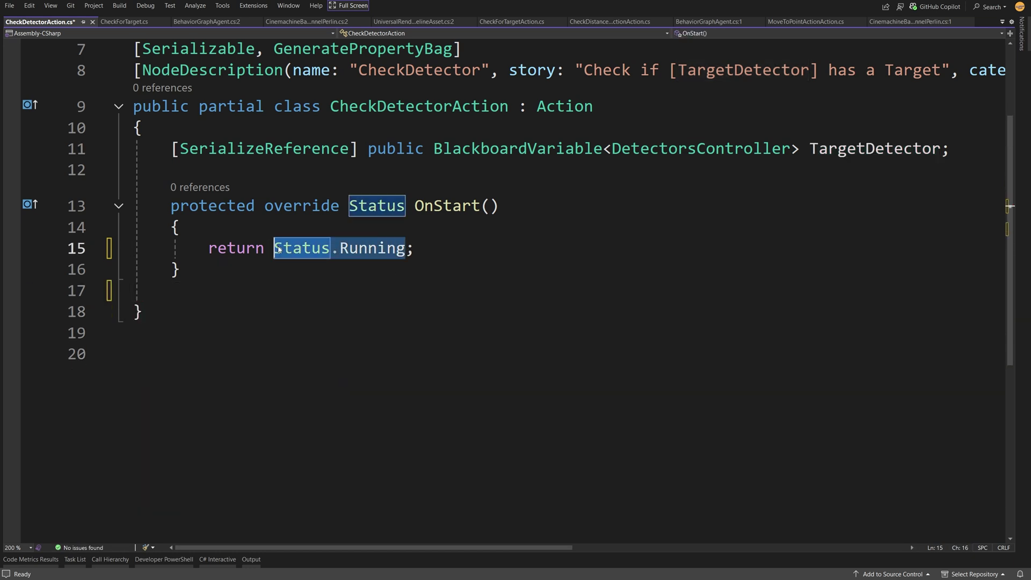
type("Tar;")
key("Tab")
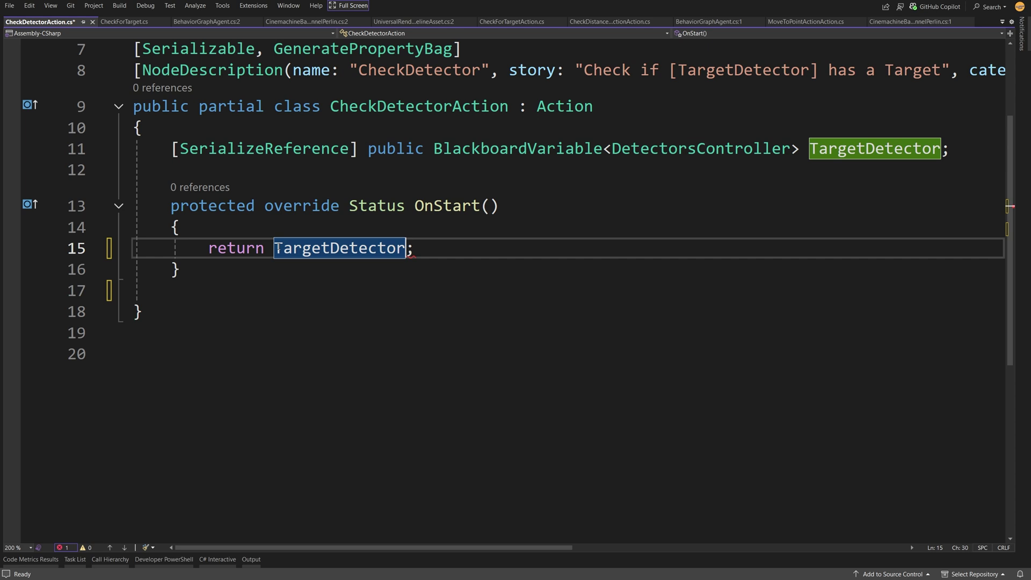
type(".Va")
key("Down")
key("Tab")
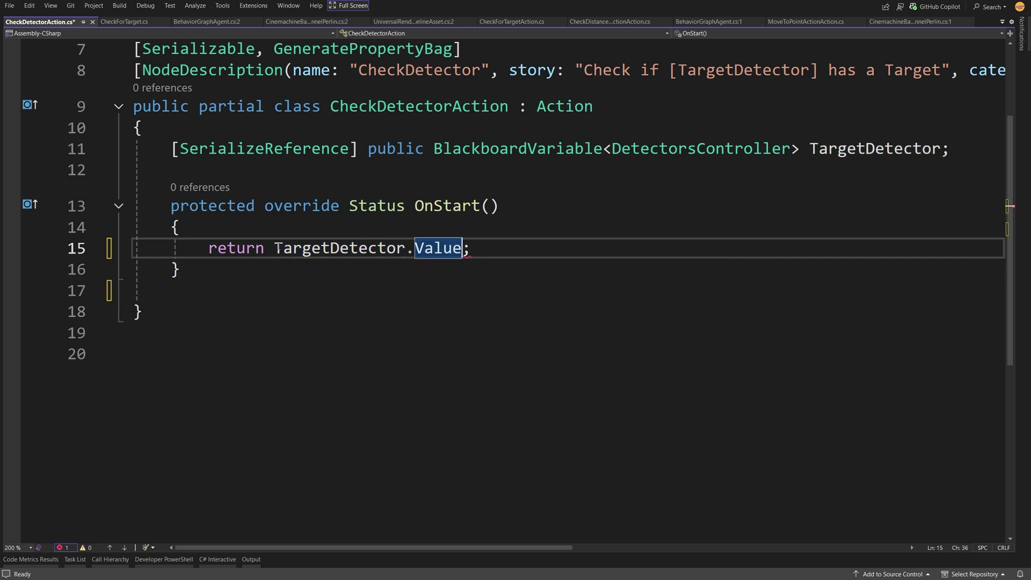
type(".")
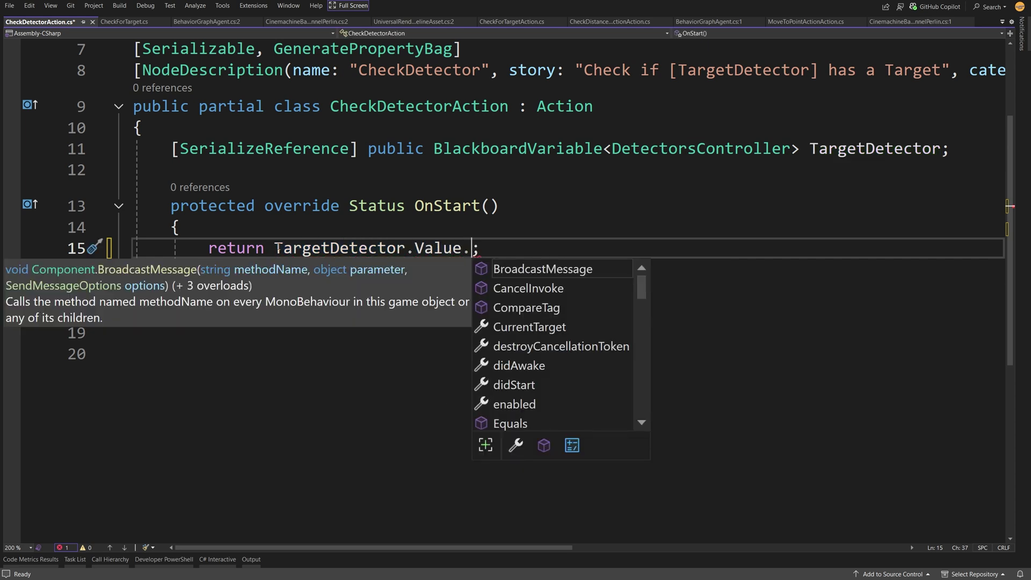
type("Cur")
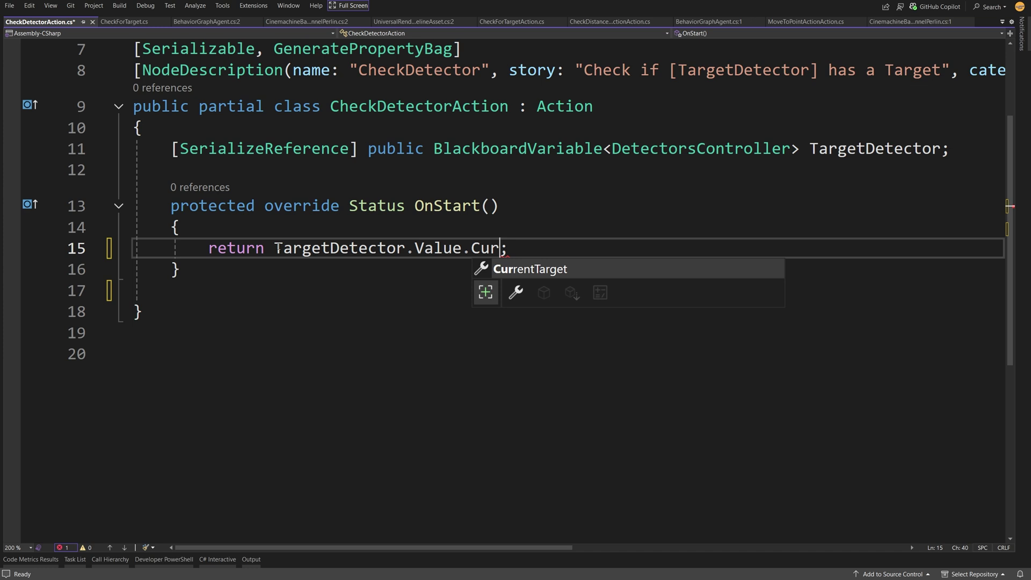
key("Tab")
Complete the return as CurrentTarget == null ? Status.Failure : Status.Success.
mouse_move(544, 252)
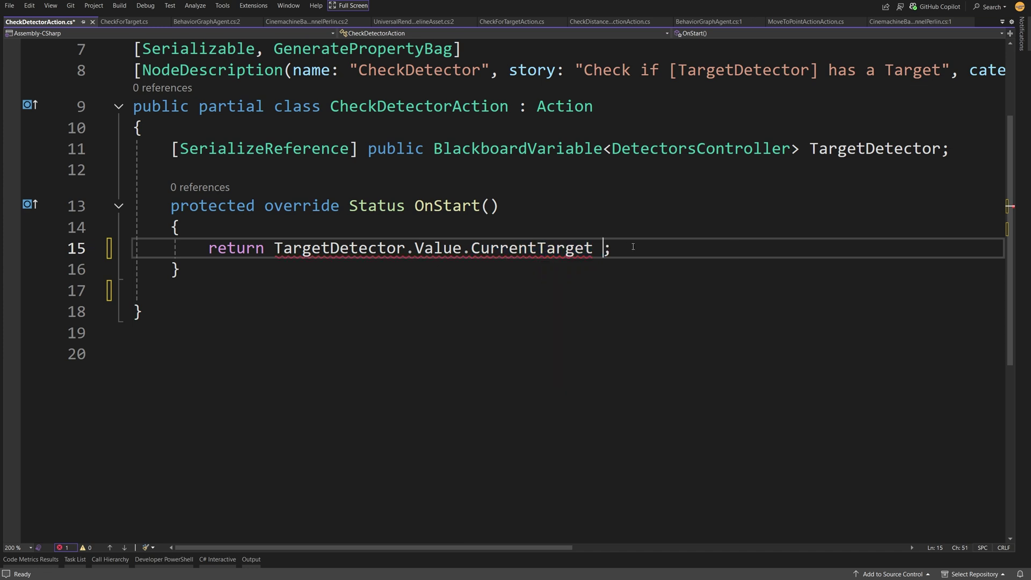
type("== null ")
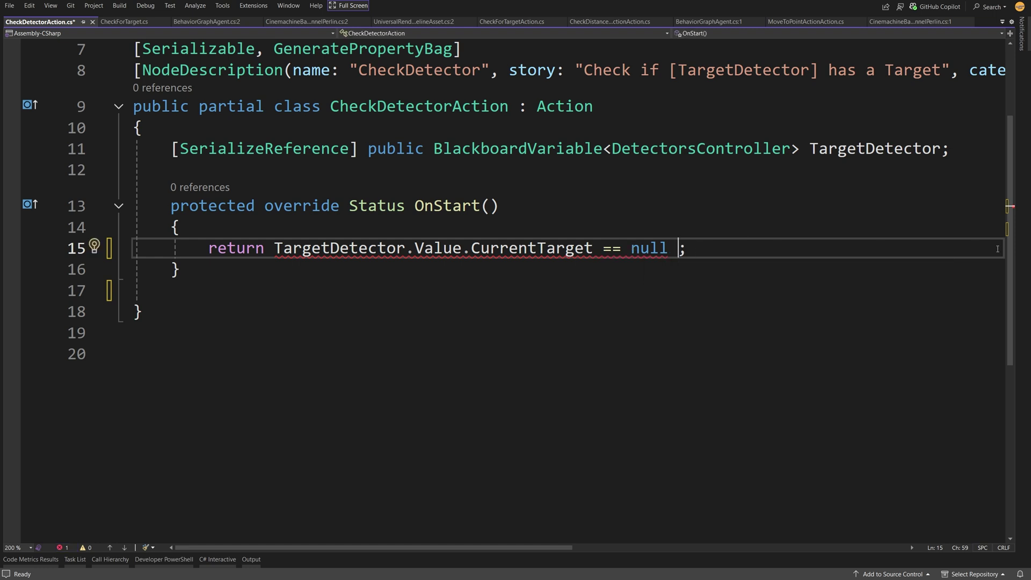
type("? ")
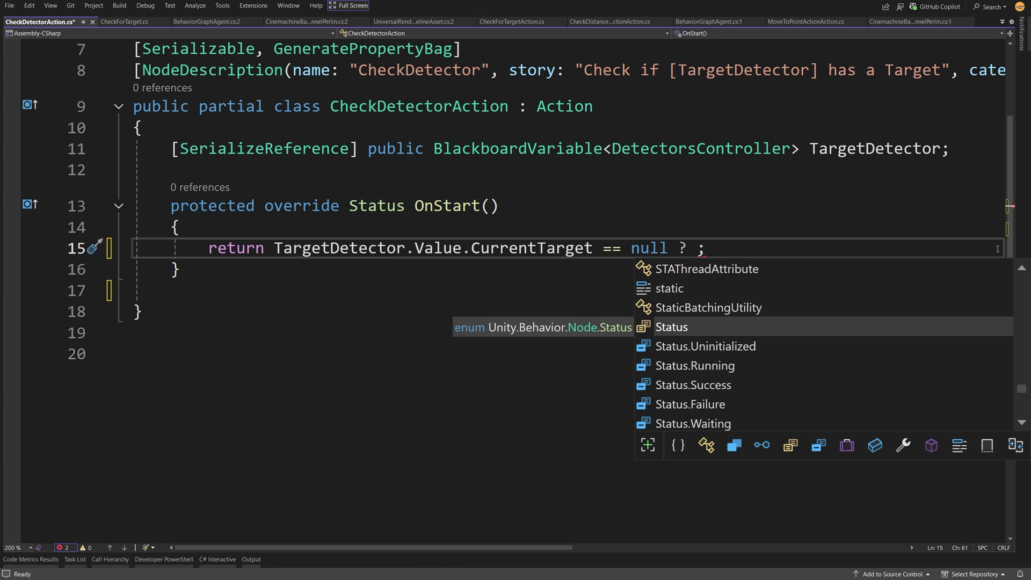
type("St")
key("Tab")
type(".")
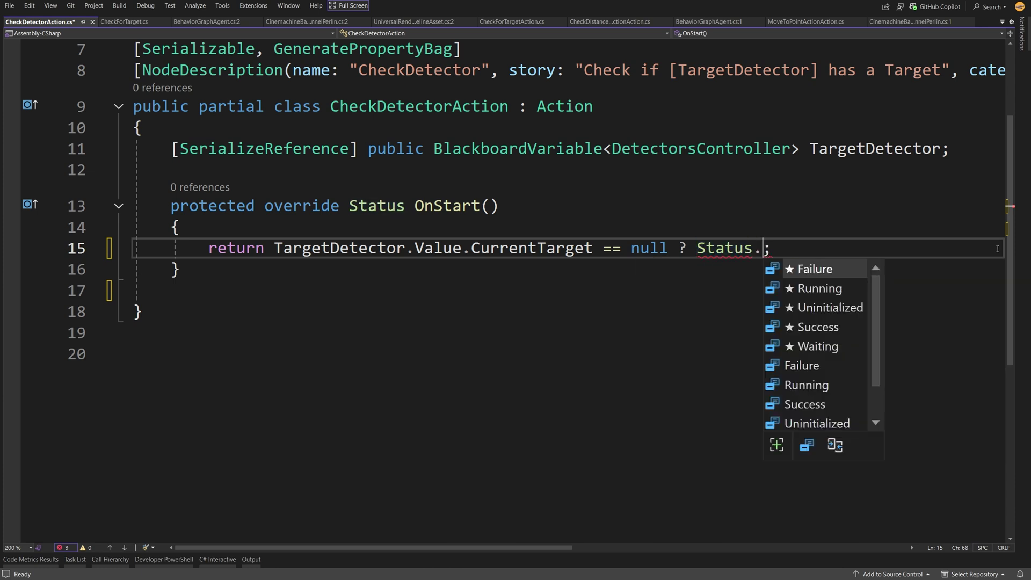
key("Tab")
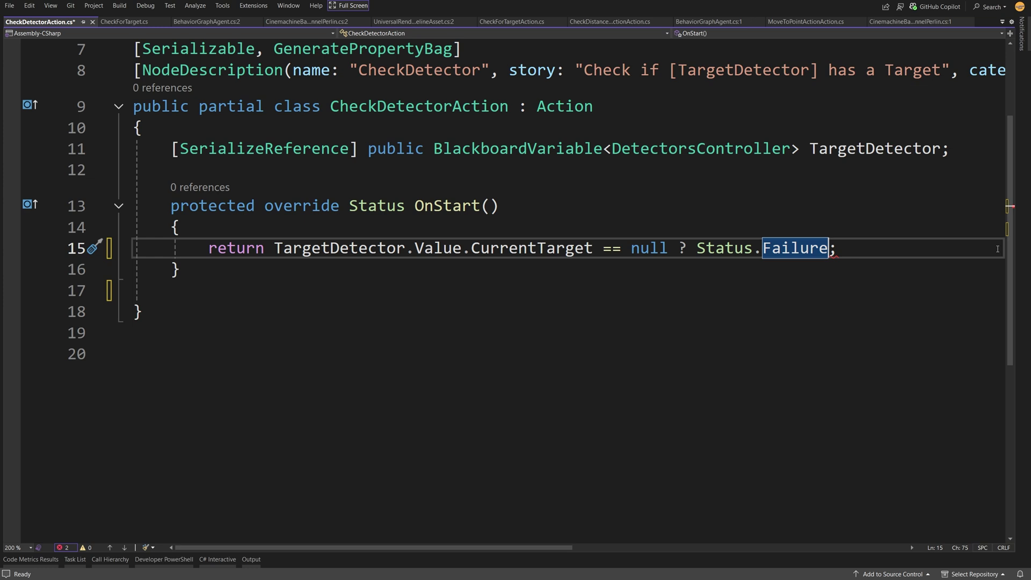
type(": ")
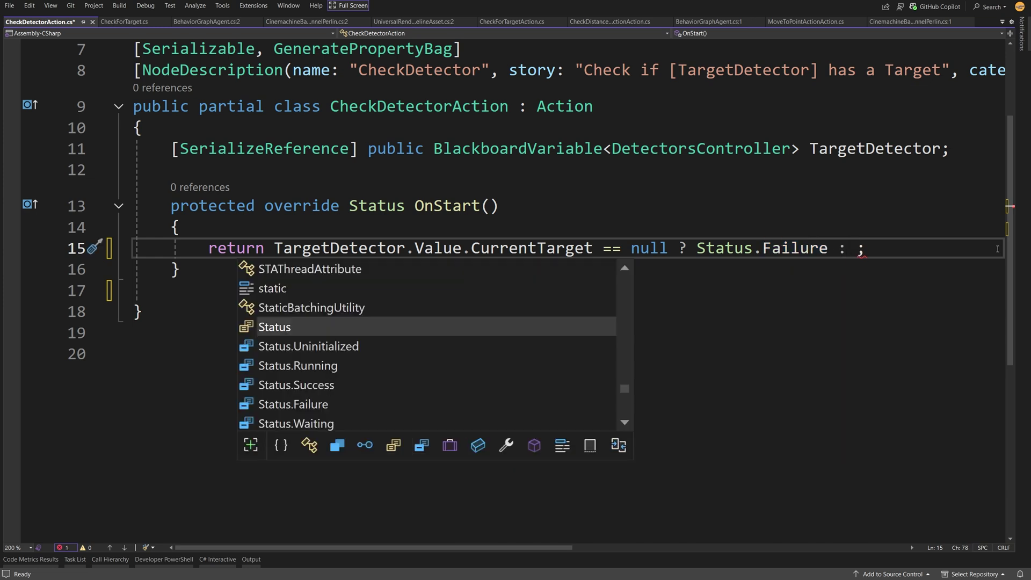
type("S")
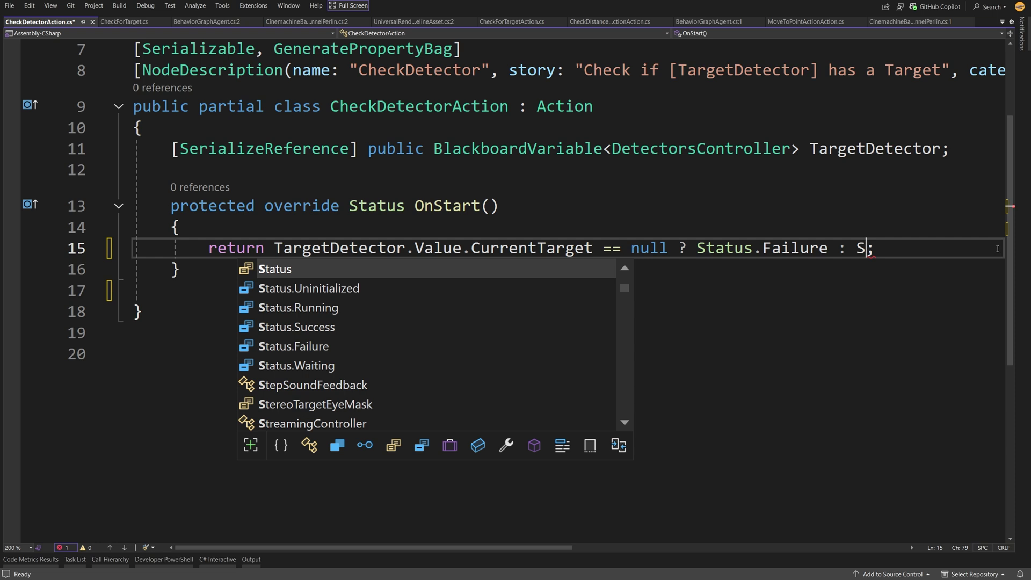
key("Tab")
type(".")
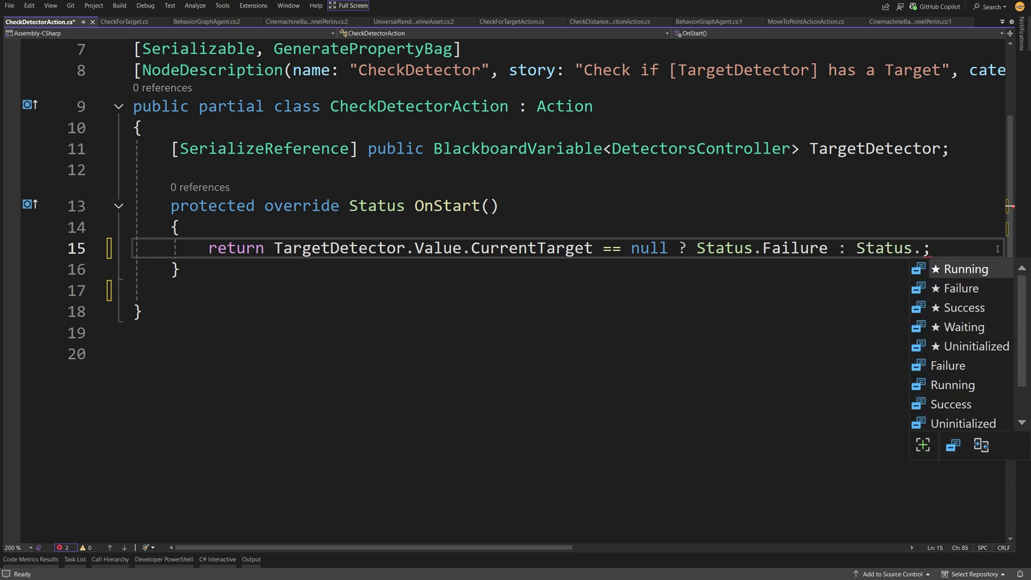
type("S")
key("Tab")
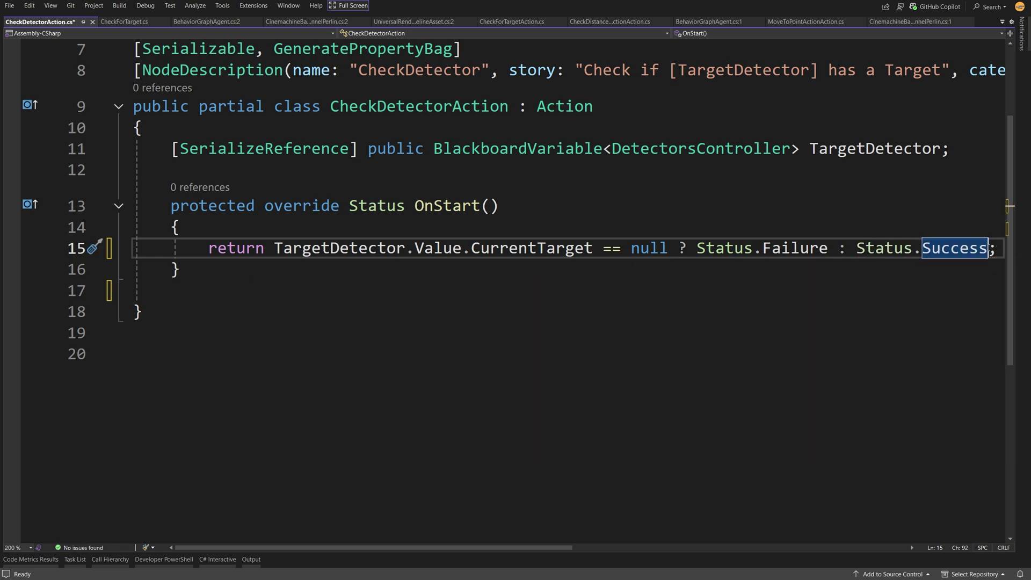
mouse_move(494, 257)
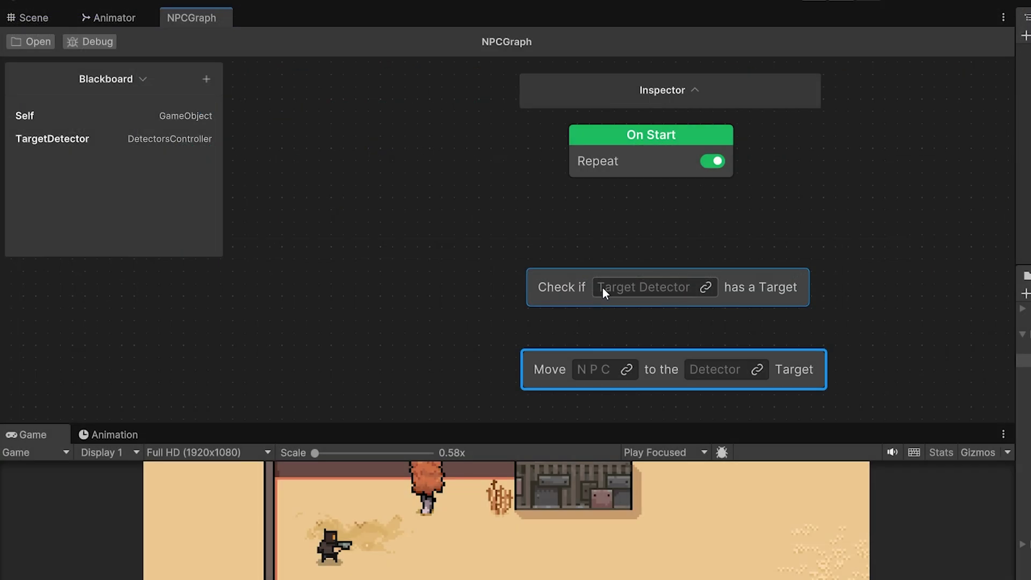
Wire On Start to the Check node with TargetDetector, and set Move Self to TargetDetector's target.
left_click_drag(651, 179, 506, 267)
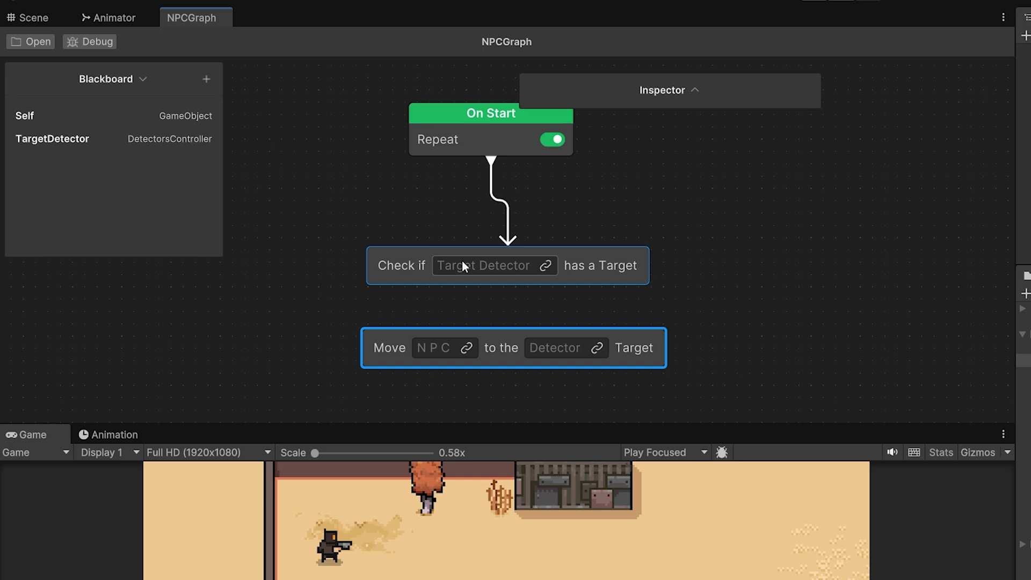
left_click_drag(51, 138, 467, 263)
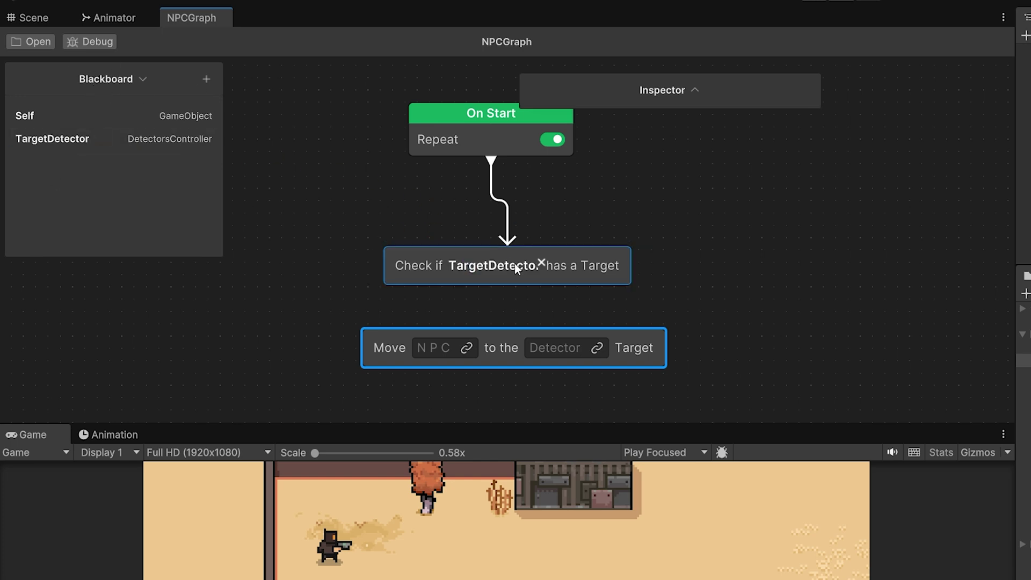
mouse_move(493, 286)
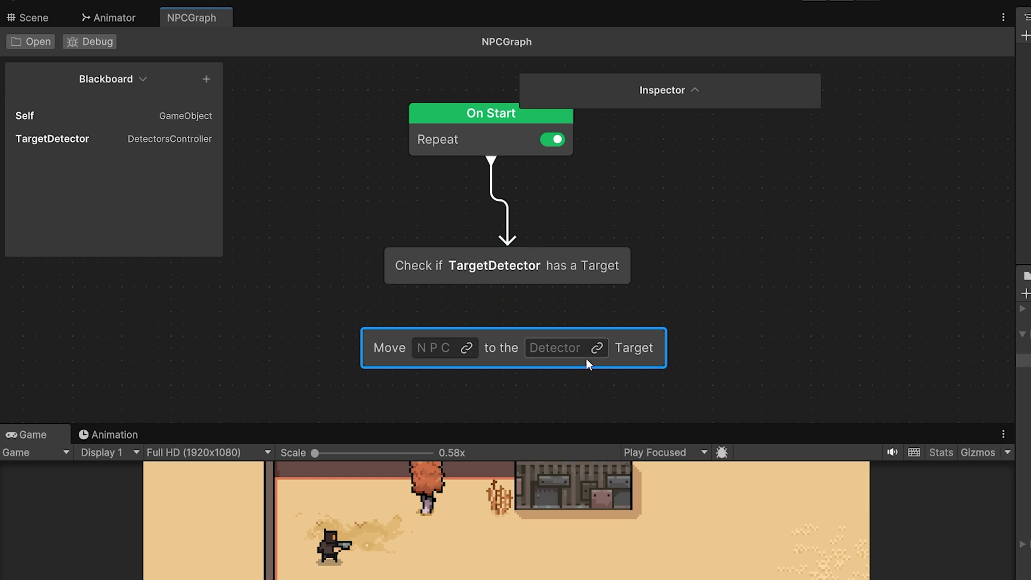
left_click_drag(53, 118, 434, 348)
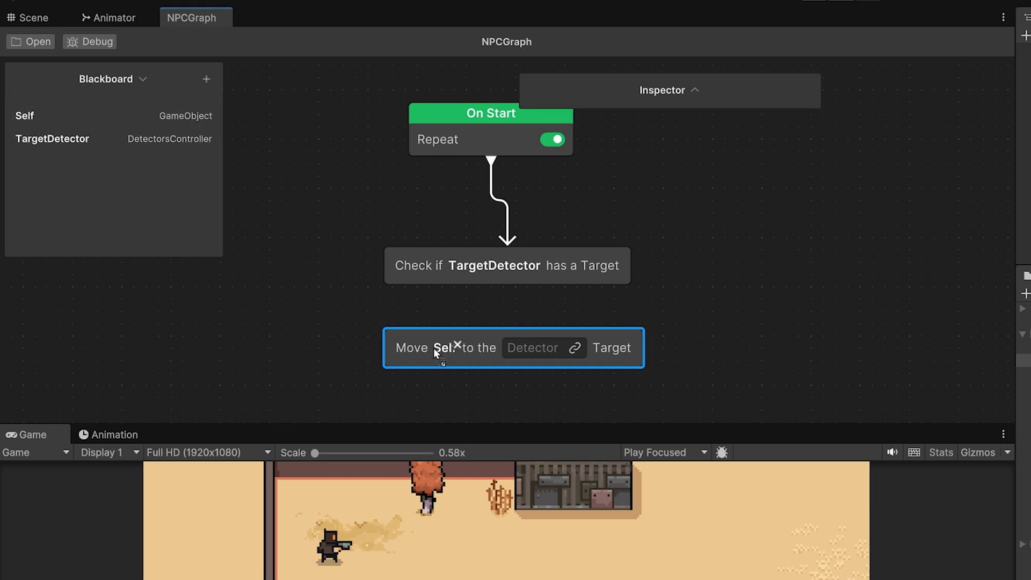
left_click_drag(31, 141, 472, 321)
left_click(491, 309)
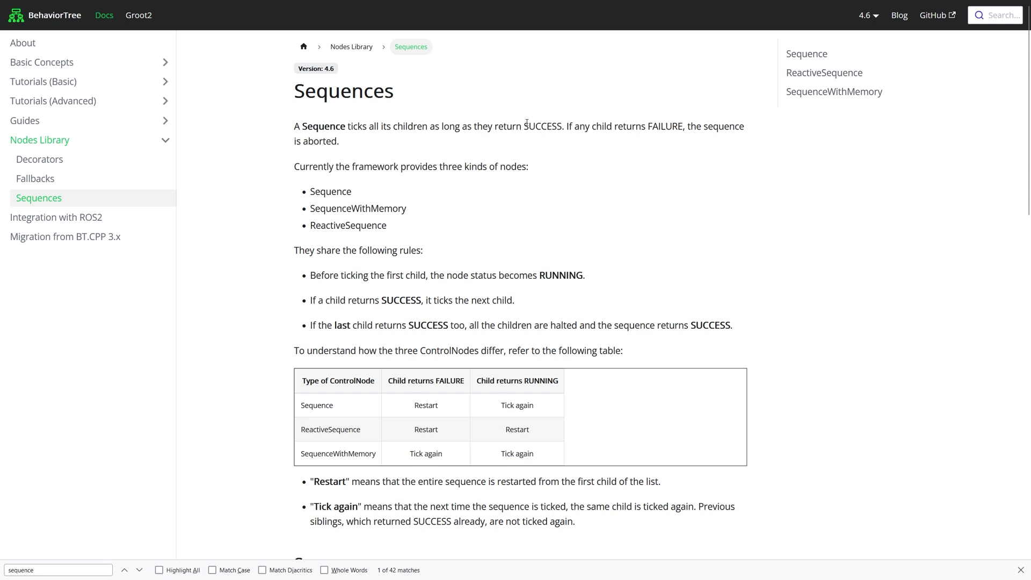
Highlight the word SUCCESS in the Sequences page's first paragraph.
left_click_drag(527, 123, 562, 125)
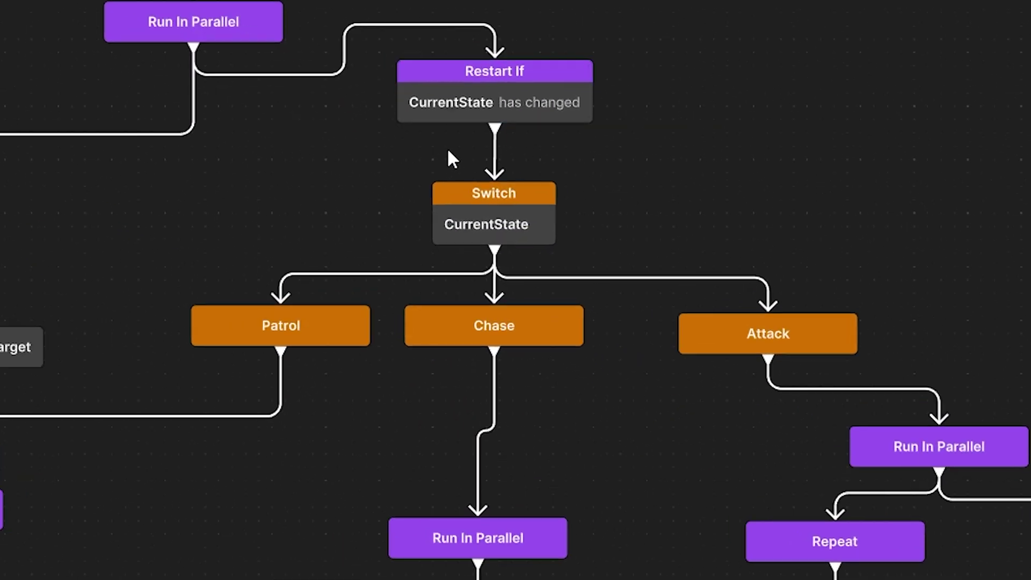
left_click(501, 222)
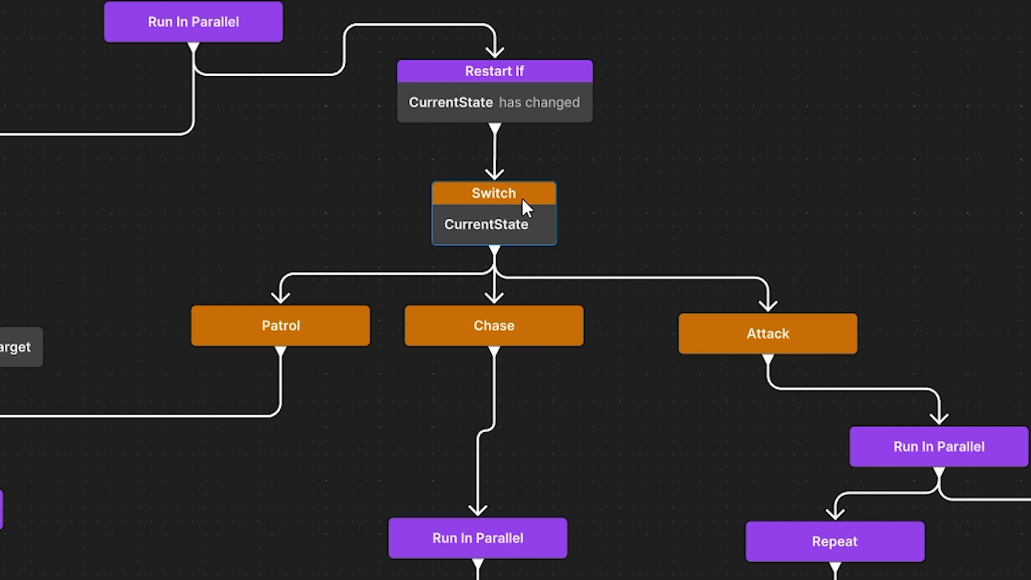
left_click(291, 329)
left_click_drag(294, 328, 298, 330)
left_click(524, 327)
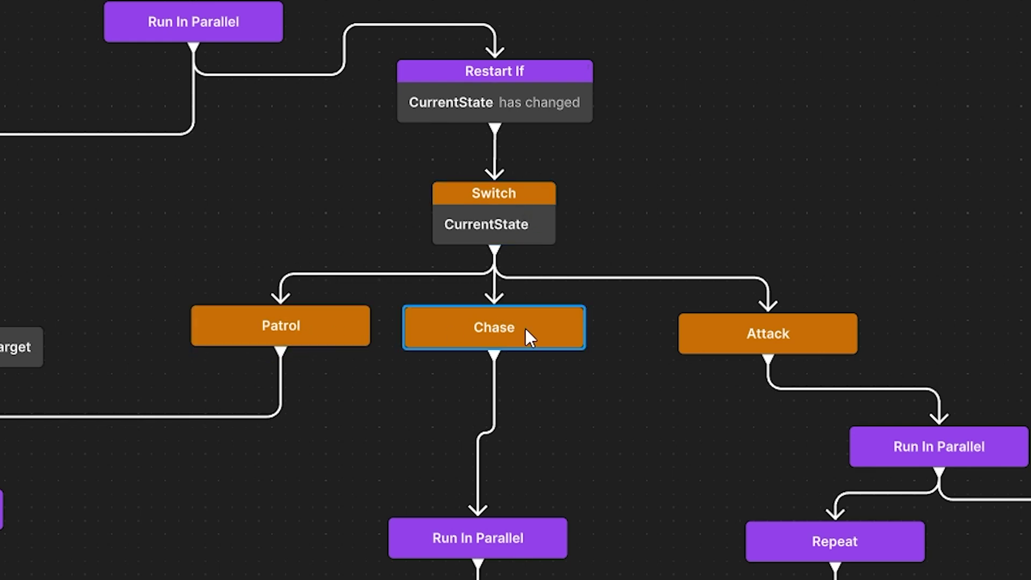
left_click(788, 332)
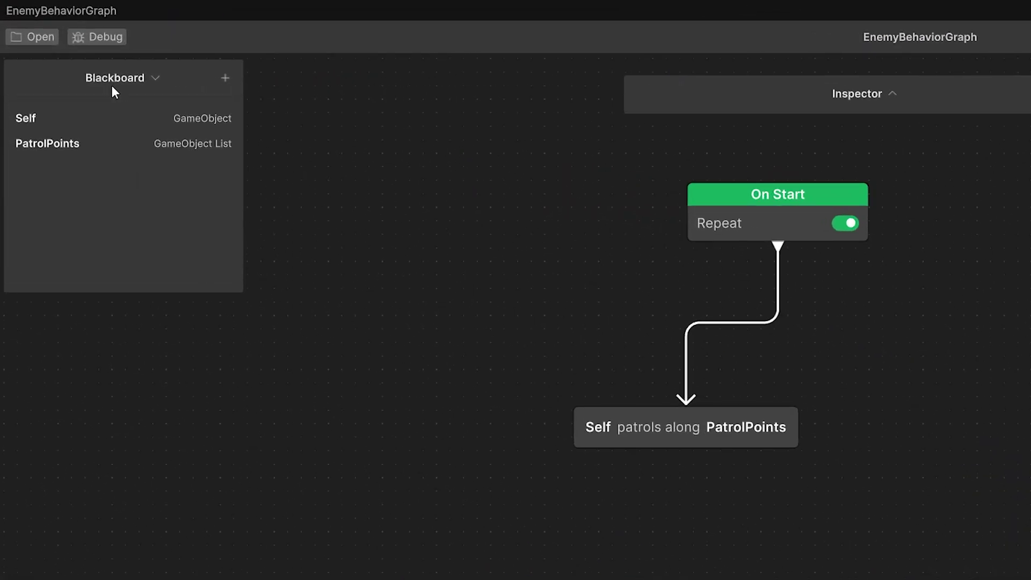
Start a new enumeration blackboard variable with a new enum type named AiStates.
left_click(225, 78)
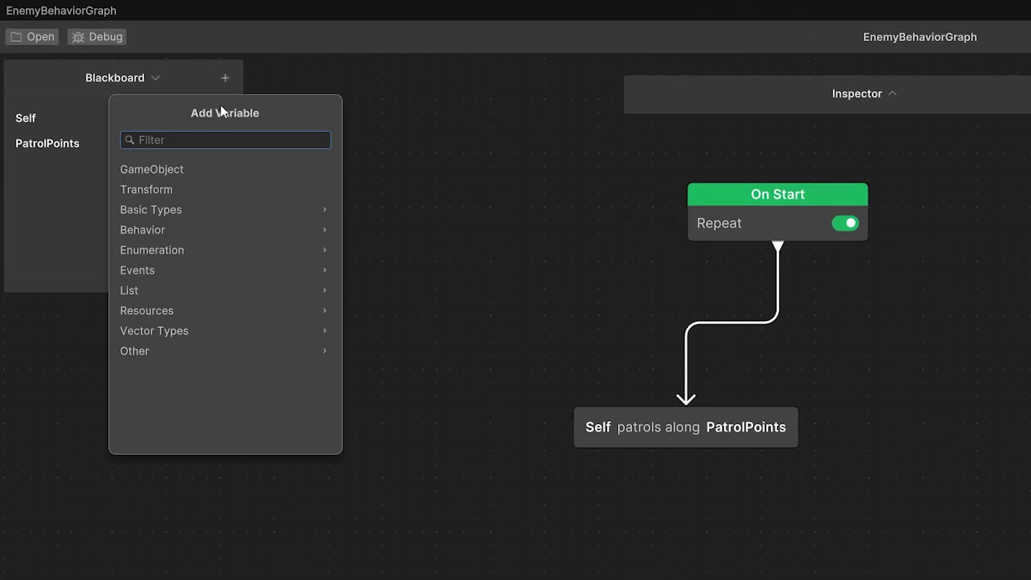
left_click(156, 252)
left_click(165, 169)
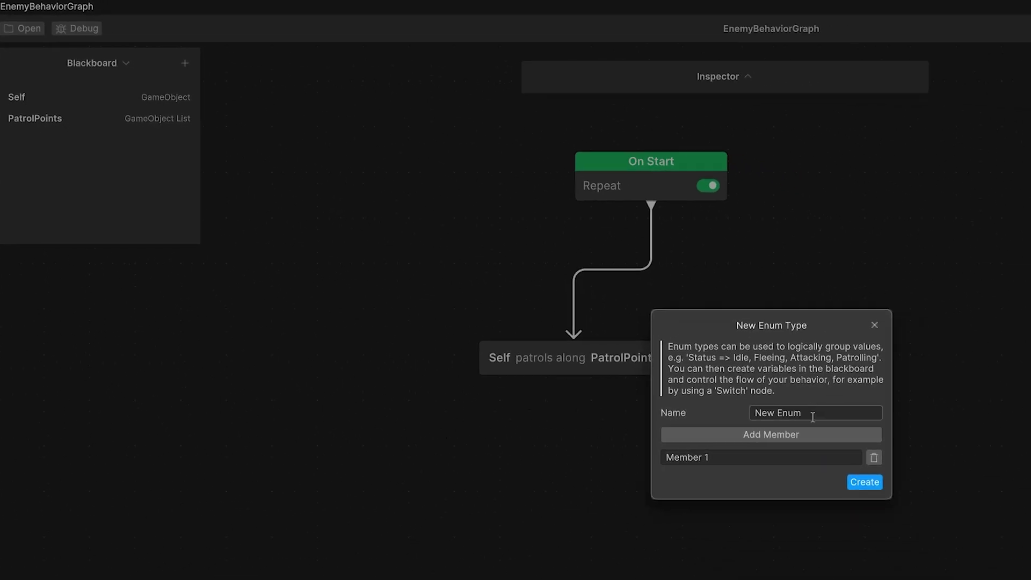
left_click(813, 417)
type("AiStates")
Add enum members Idle, Chase, Patrol and Attack, then create the enum and variable.
left_click(767, 455)
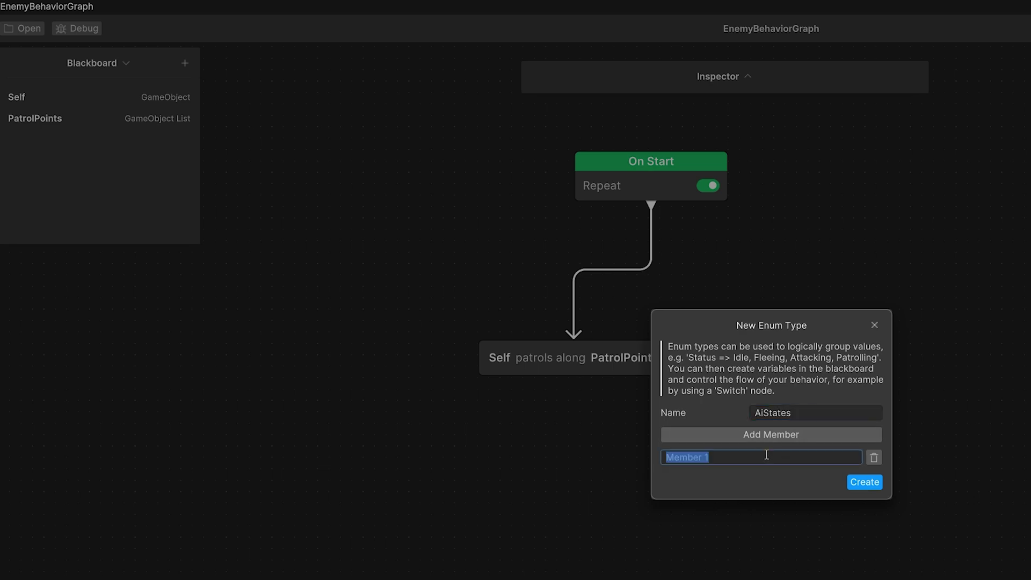
type("Idle")
left_click(804, 435)
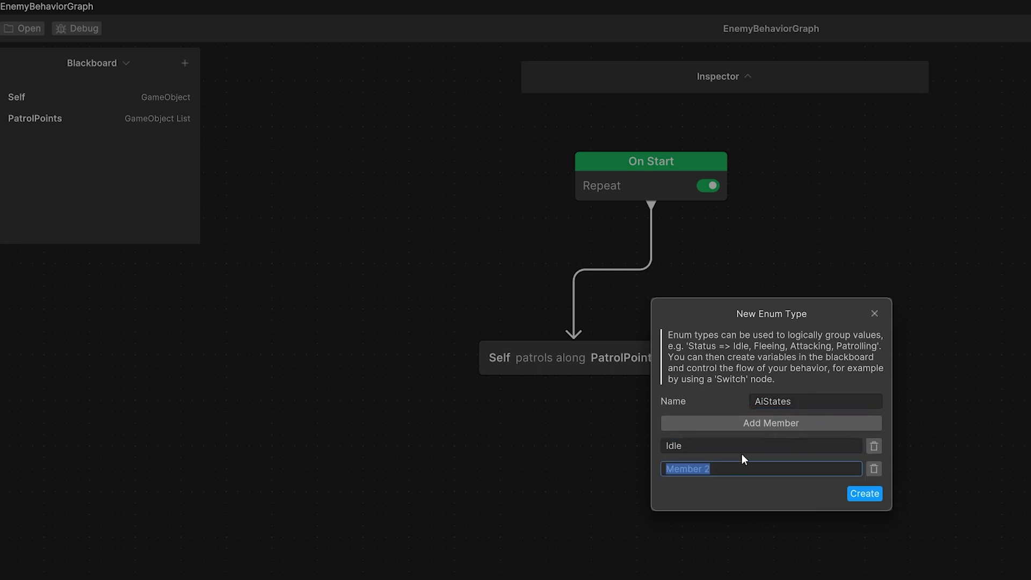
type("Chase")
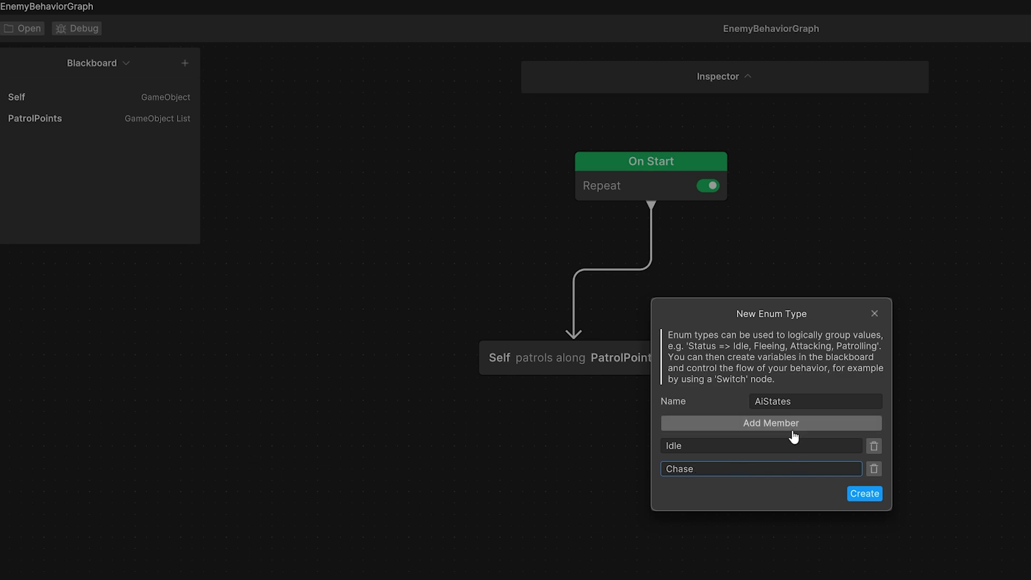
left_click(791, 426)
type("Patrol")
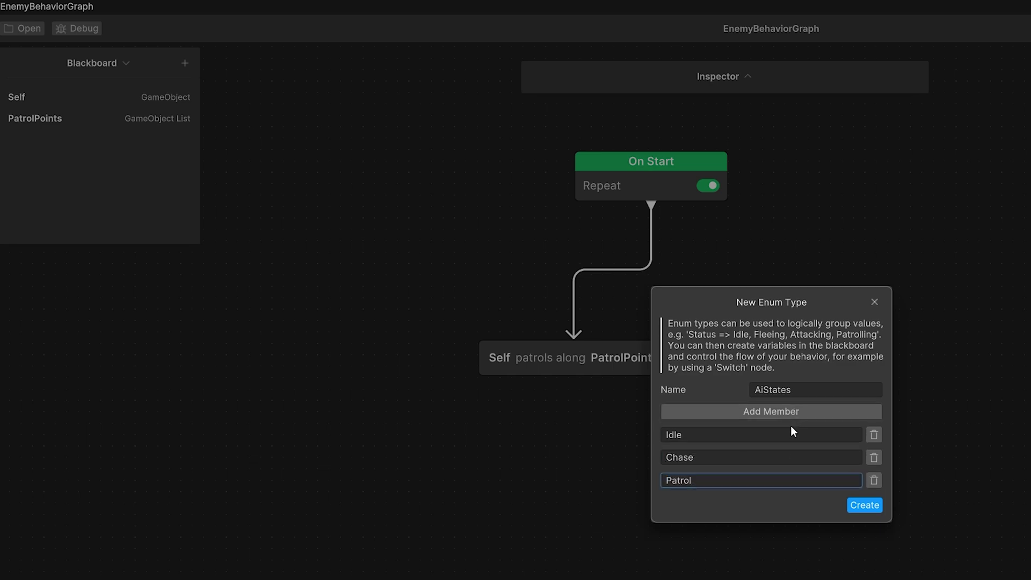
left_click(788, 413)
type("Attack")
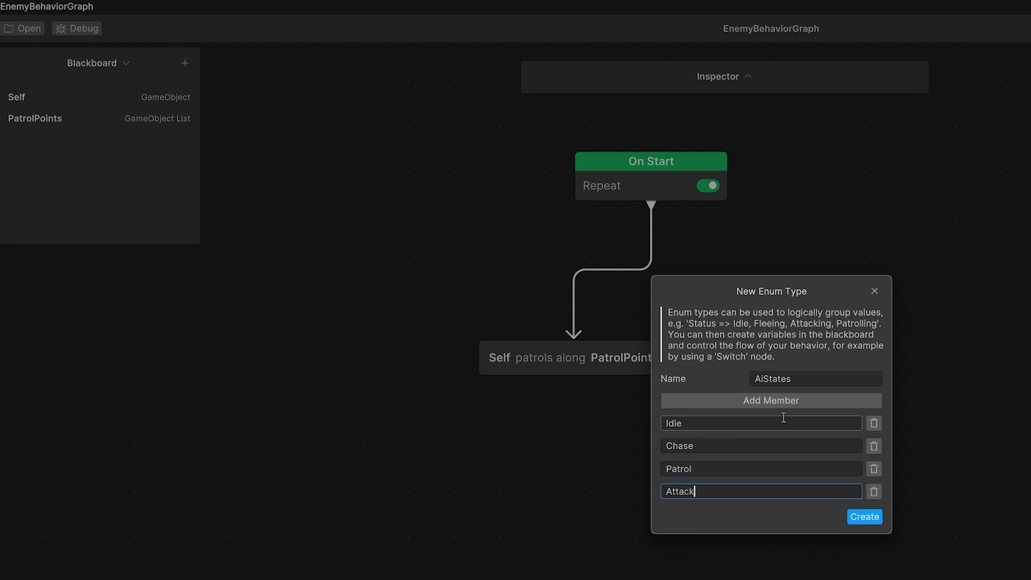
left_click(865, 517)
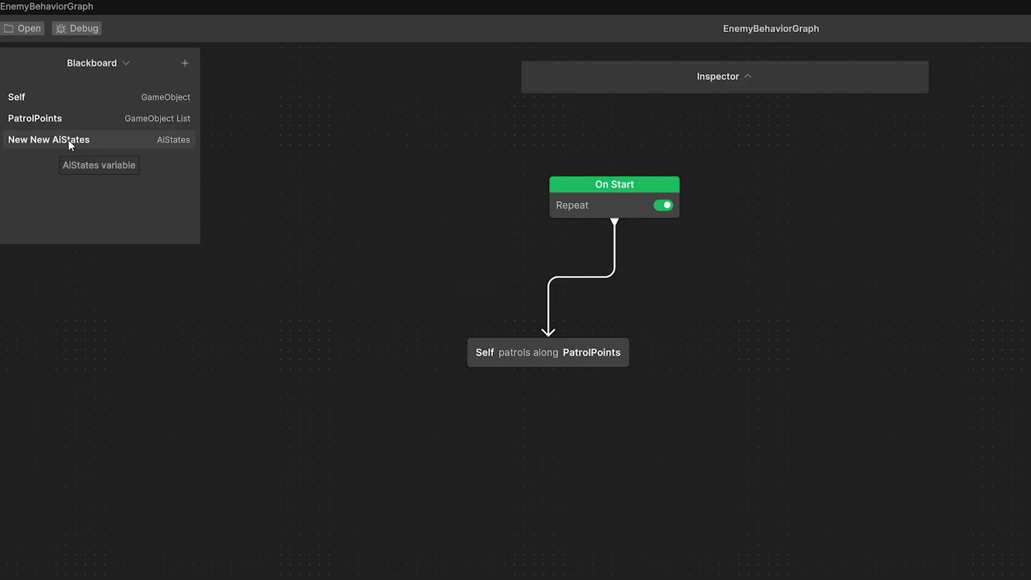
Rename the AiStates blackboard variable to State.
right_click(73, 138)
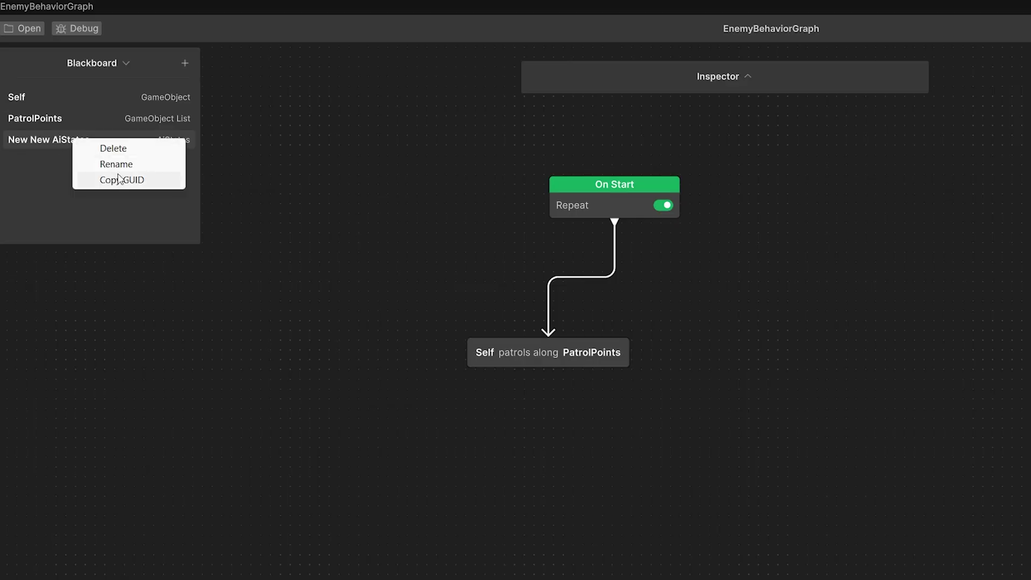
left_click(121, 163)
type("State")
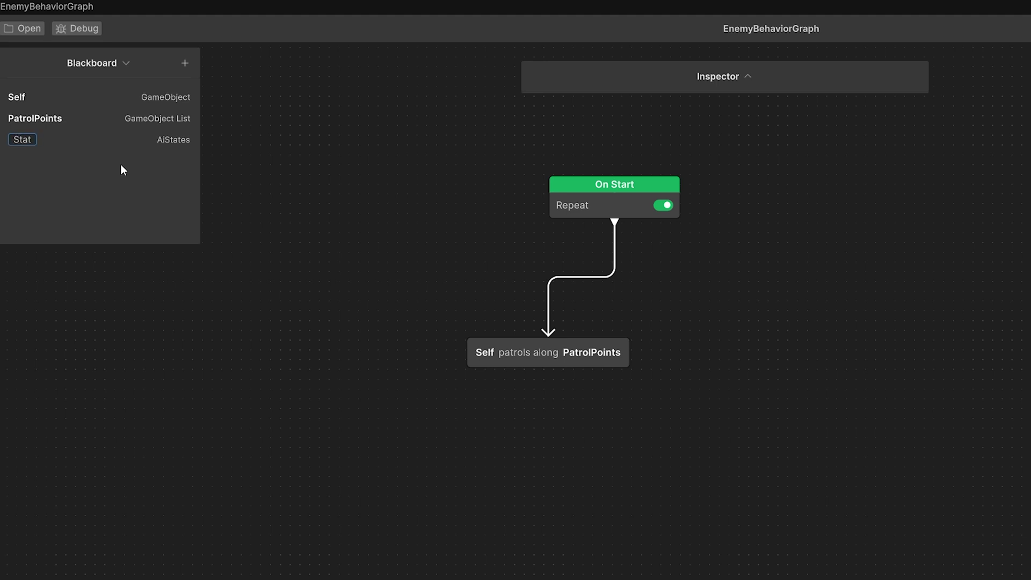
key("Return")
Add a Switch node, position it, and drive its enum field with State.
key("space")
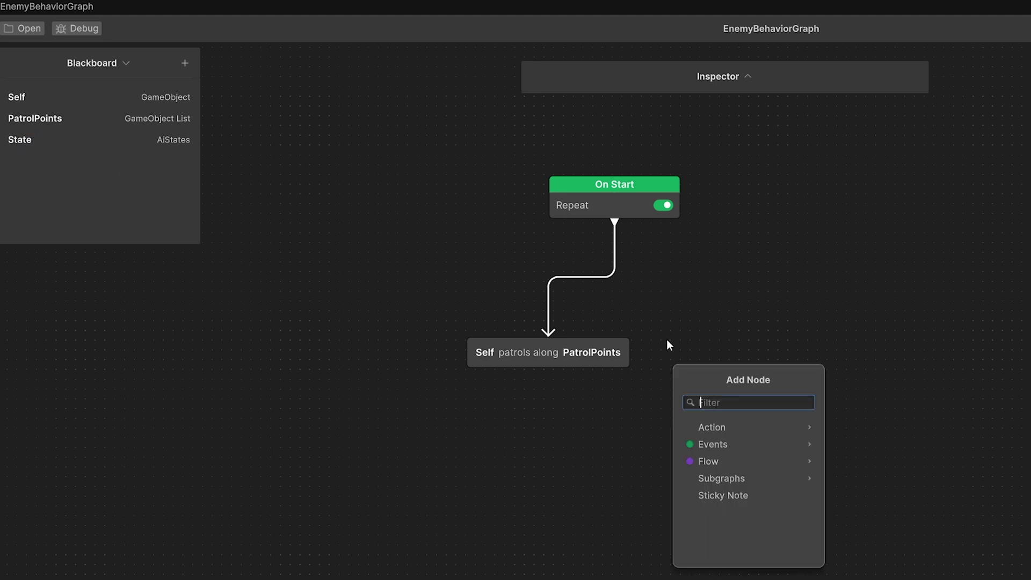
type("swit")
left_click(698, 427)
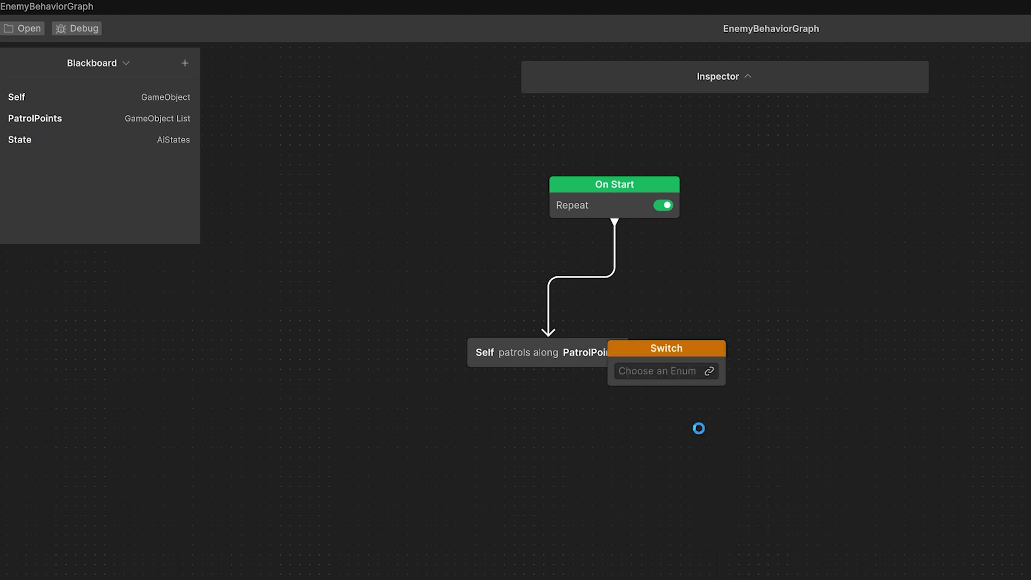
left_click_drag(651, 357, 827, 327)
left_click_drag(19, 140, 875, 345)
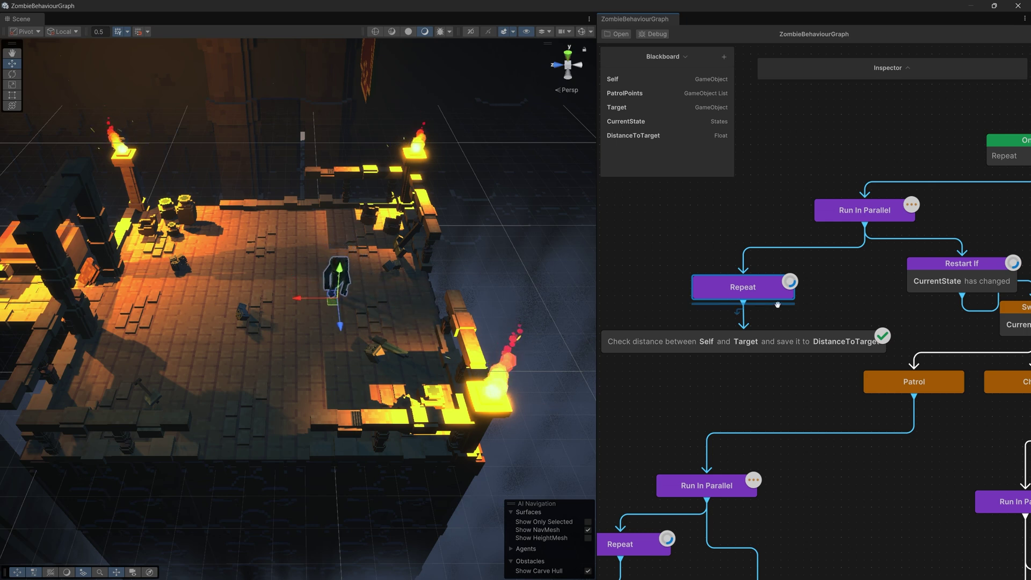
middle_click_drag(780, 295, 700, 297)
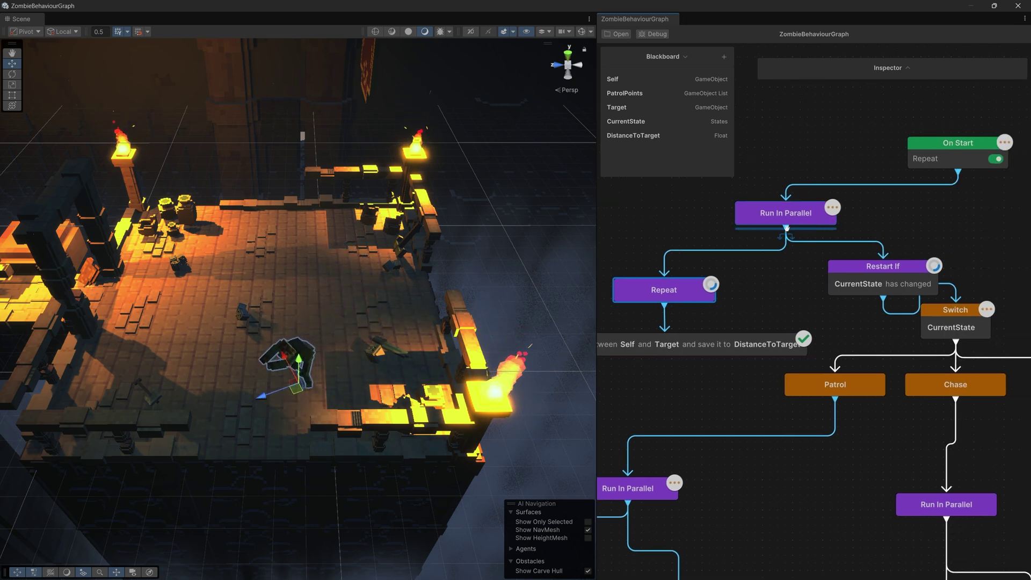